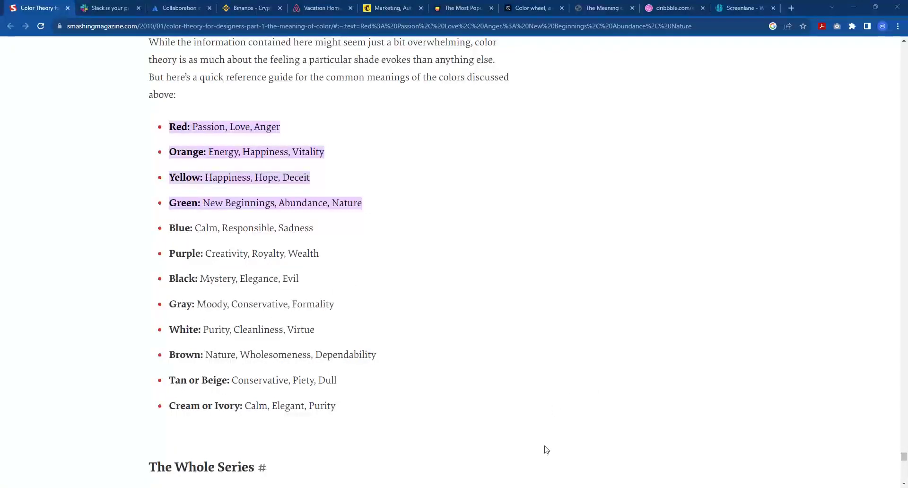
Step: Switch to the Figma file and move the color category text block slightly up, to about X 2030, Y -1350
left_click(615, 75)
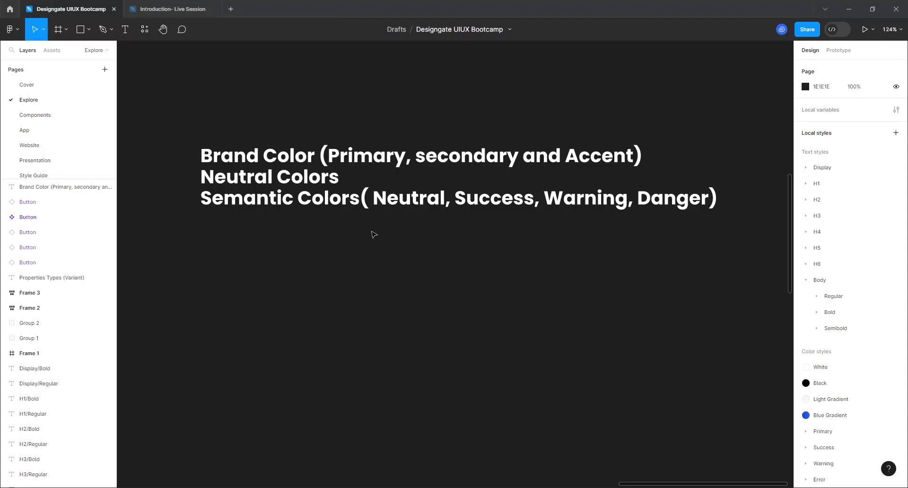
left_click(407, 156)
double_click(406, 158)
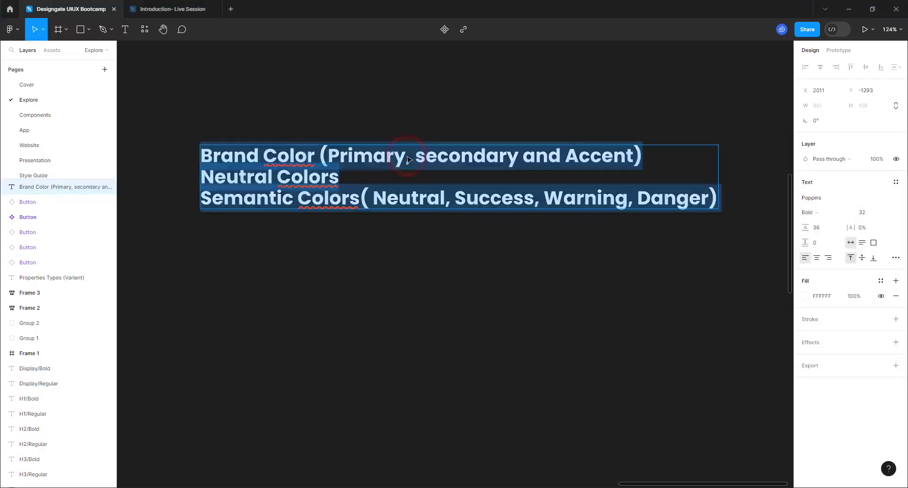
left_click(406, 158)
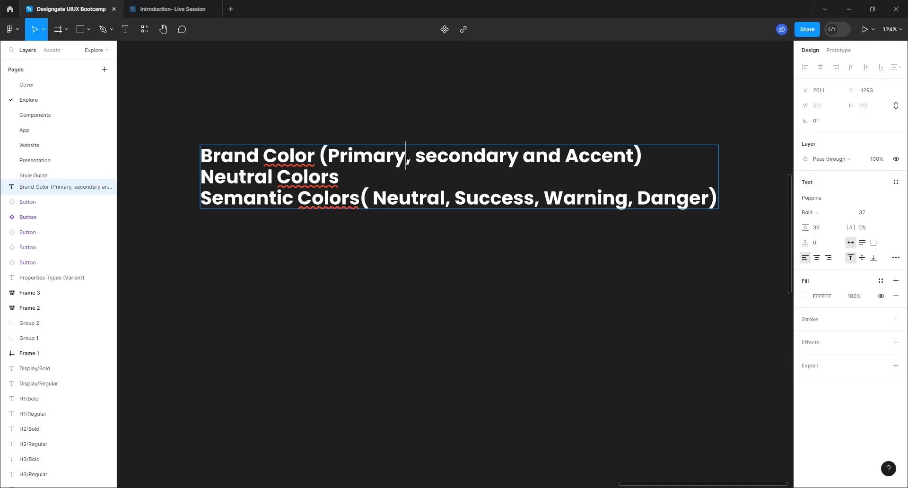
left_click(448, 163)
left_click(330, 179)
left_click(228, 116)
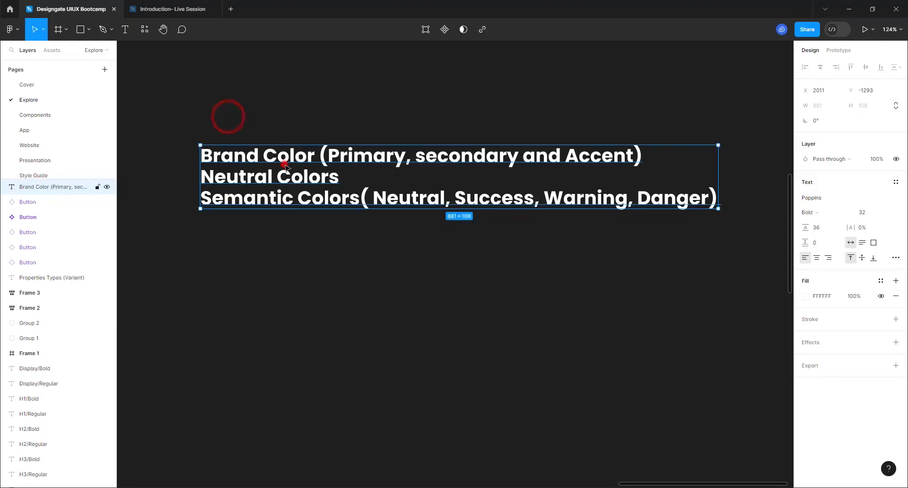
left_click_drag(285, 168, 296, 134)
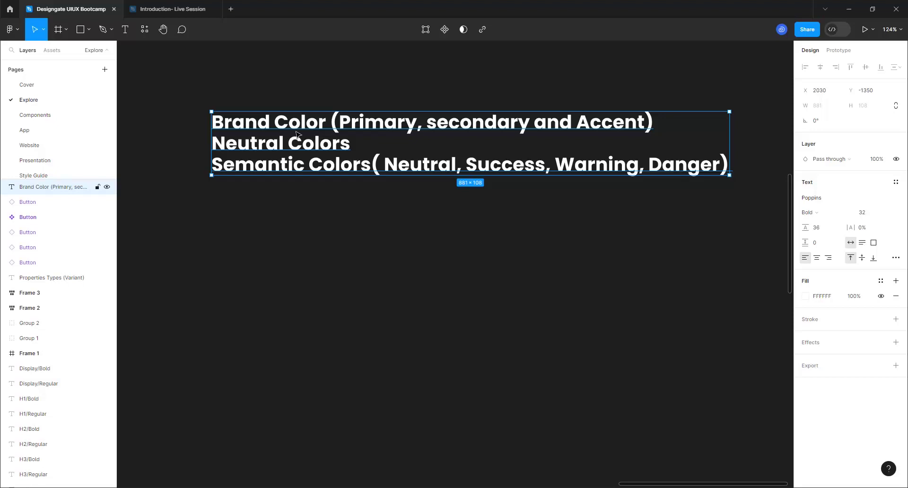
Step: Create a 150 × 150 square below the text block, filled with 3F27F2 and without a stroke
left_click(83, 29)
left_click_drag(212, 227, 302, 317)
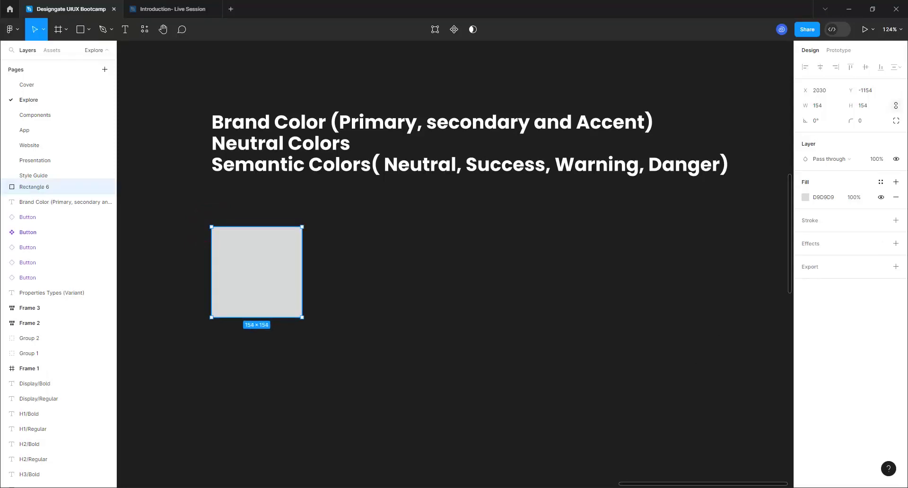
left_click(810, 220)
key("2")
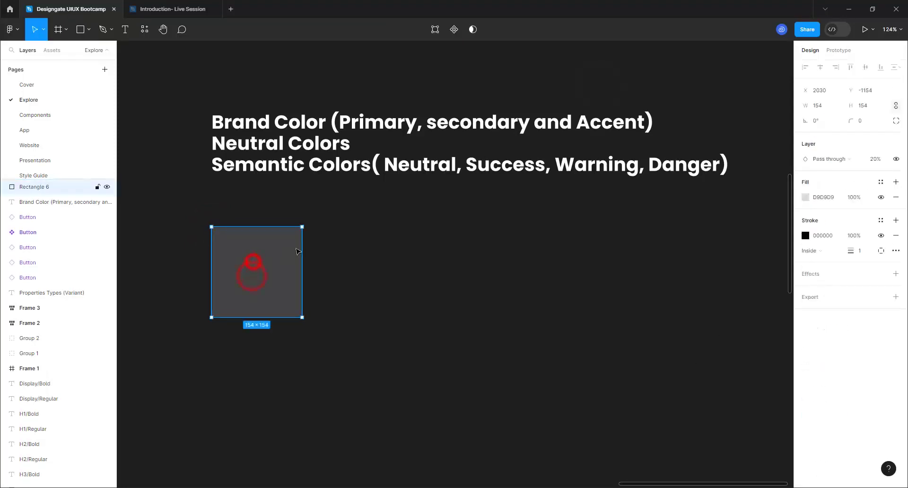
left_click_drag(251, 272, 283, 262)
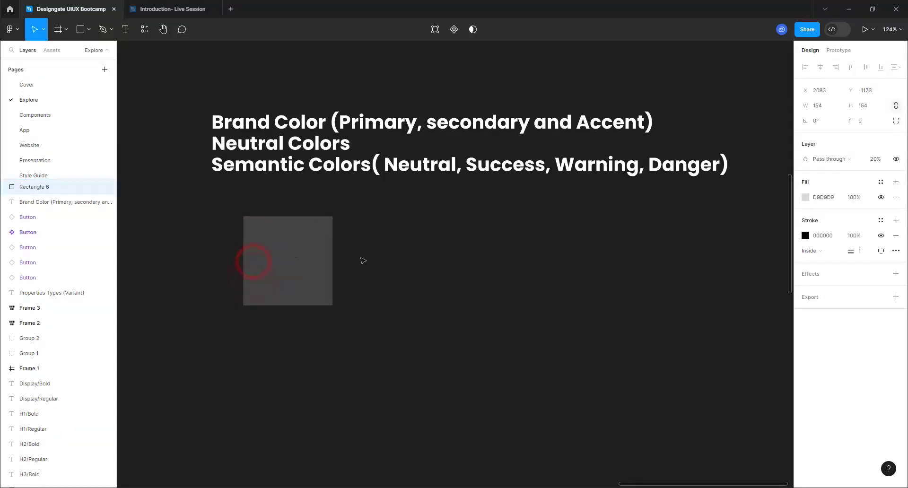
left_click(806, 196)
left_click(612, 76)
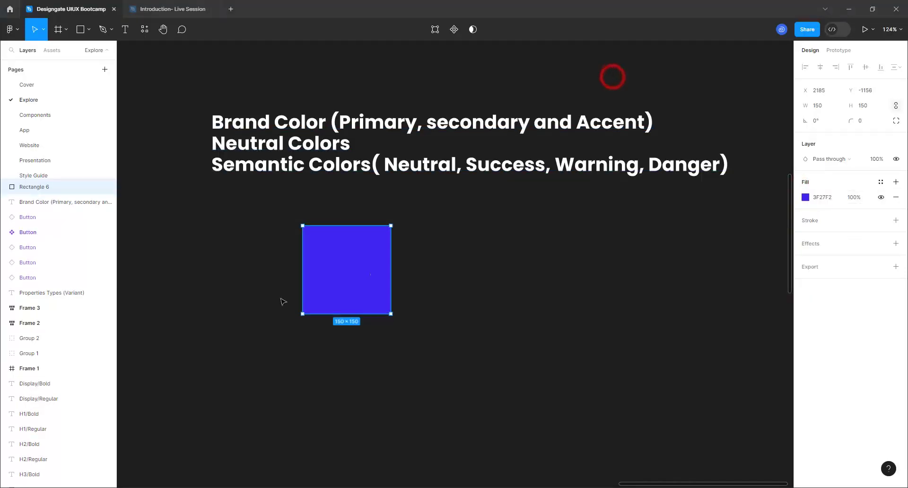
left_click_drag(371, 274, 283, 263)
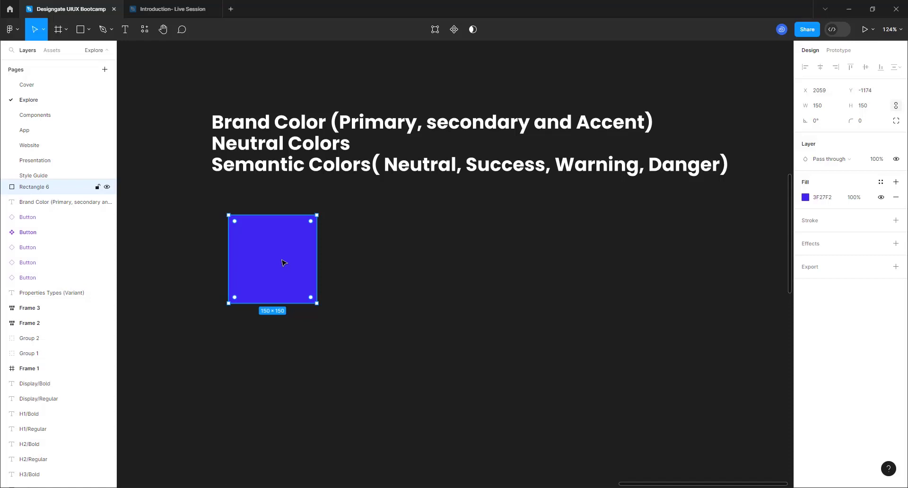
Step: Copy the square's fill code and set the base color of the Adobe Color wheel to #3F27F2
left_click(831, 197)
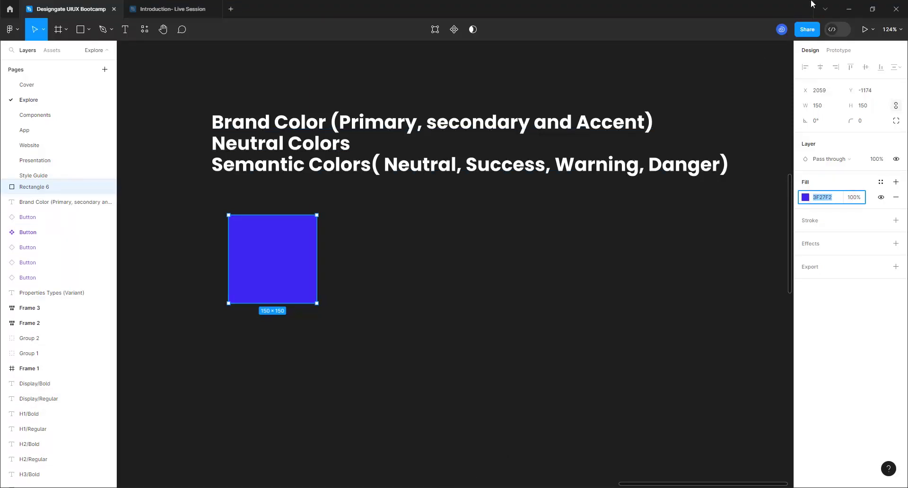
left_click(849, 14)
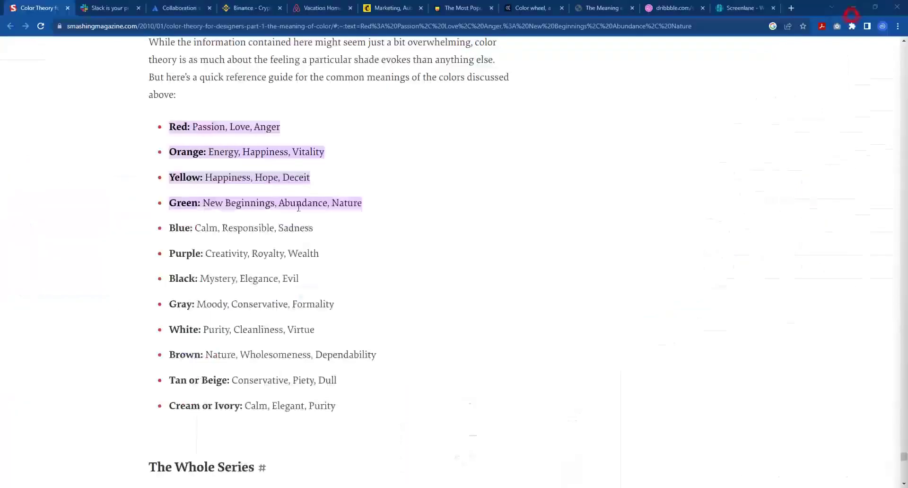
left_click(522, 6)
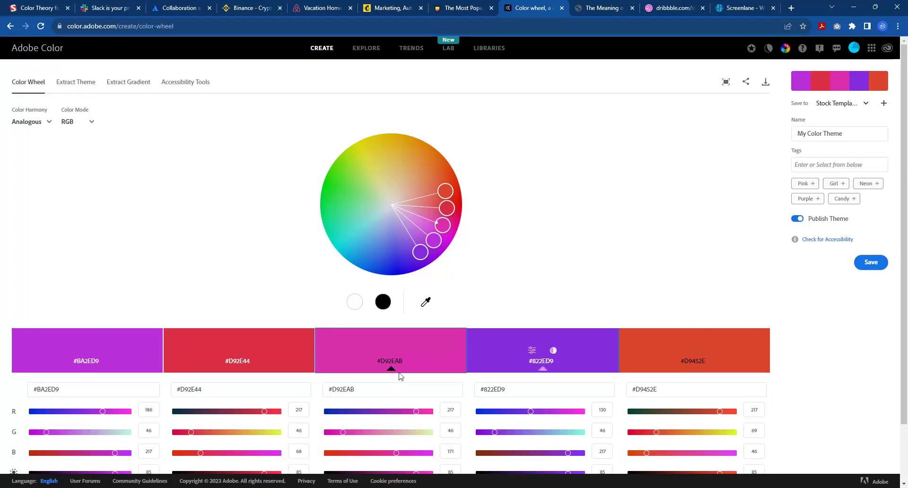
left_click(380, 393)
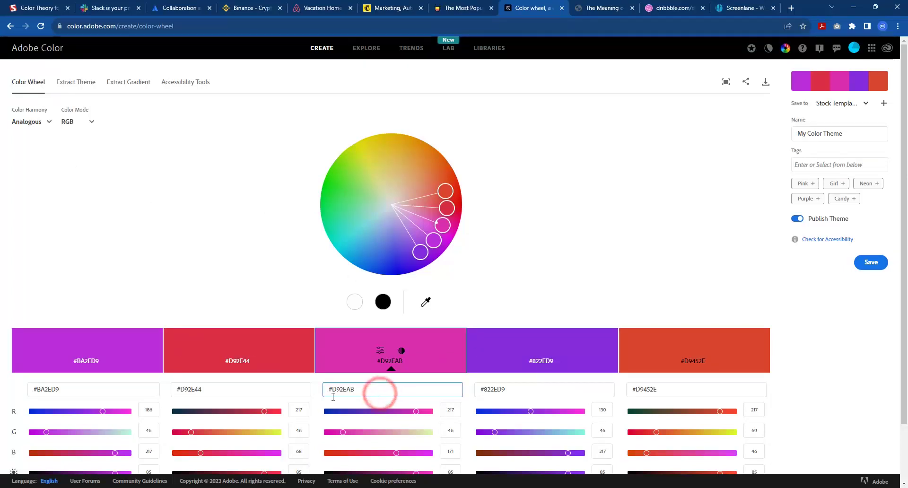
left_click_drag(362, 389, 325, 389)
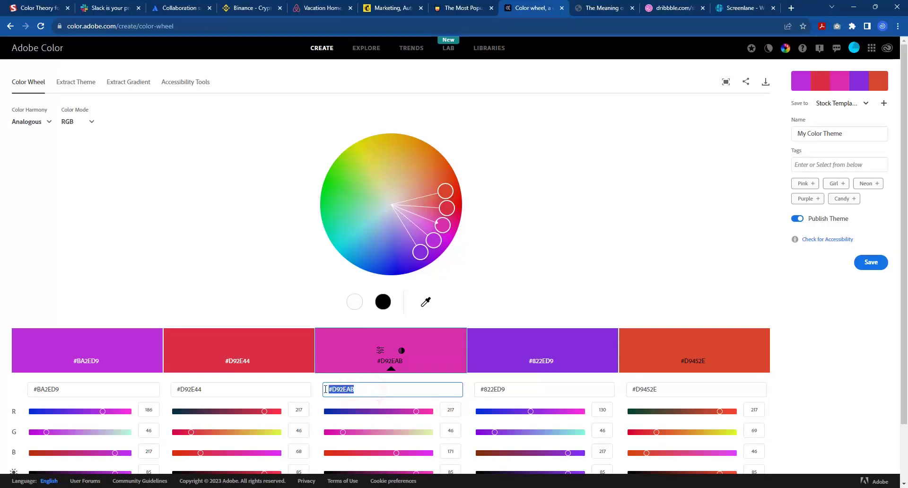
type("#3F27F2")
key("Return")
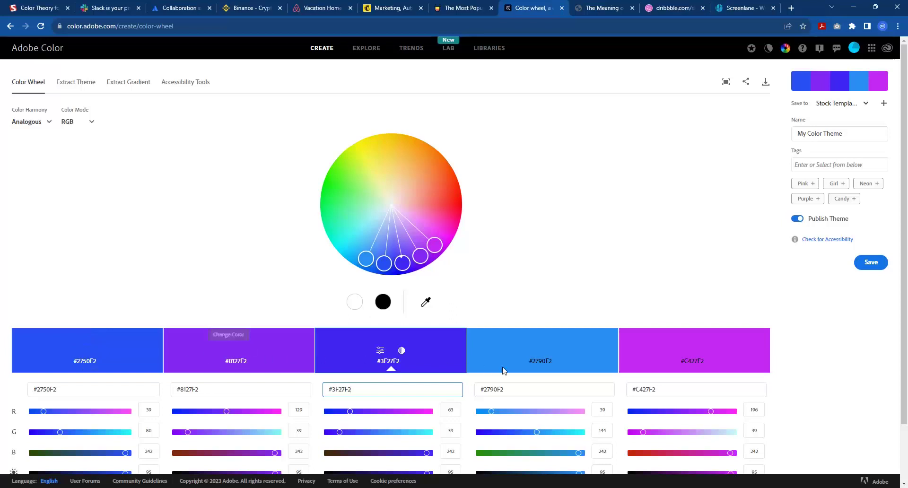
Step: Try the Complementary harmony, settle on Double Split Complementary, and pick the lime swatch #C0F20F
left_click(31, 123)
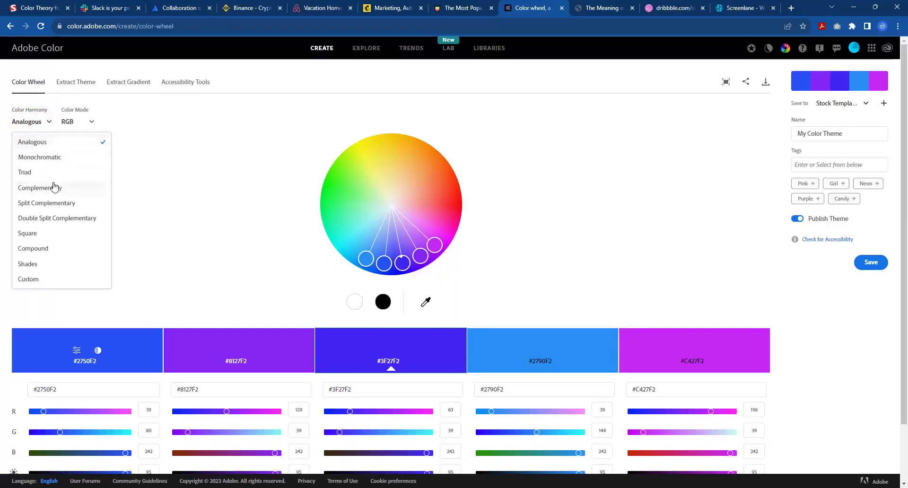
left_click(53, 187)
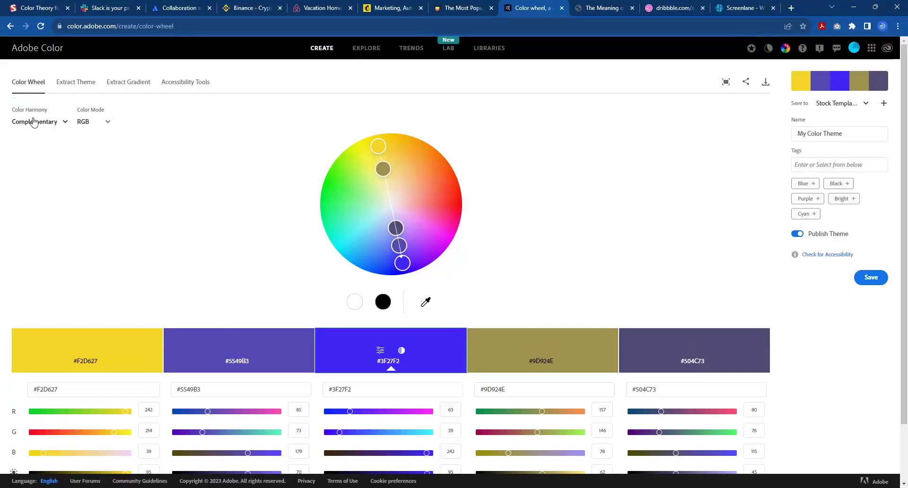
left_click(34, 122)
left_click(47, 217)
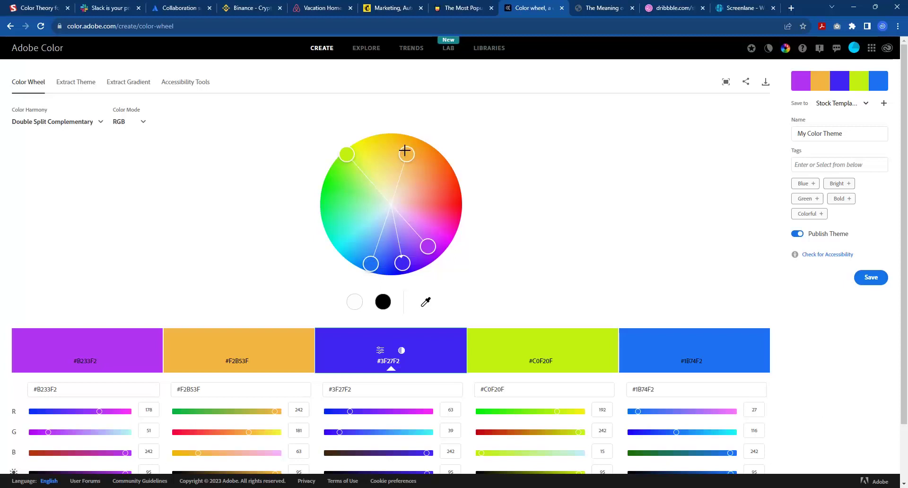
left_click(599, 85)
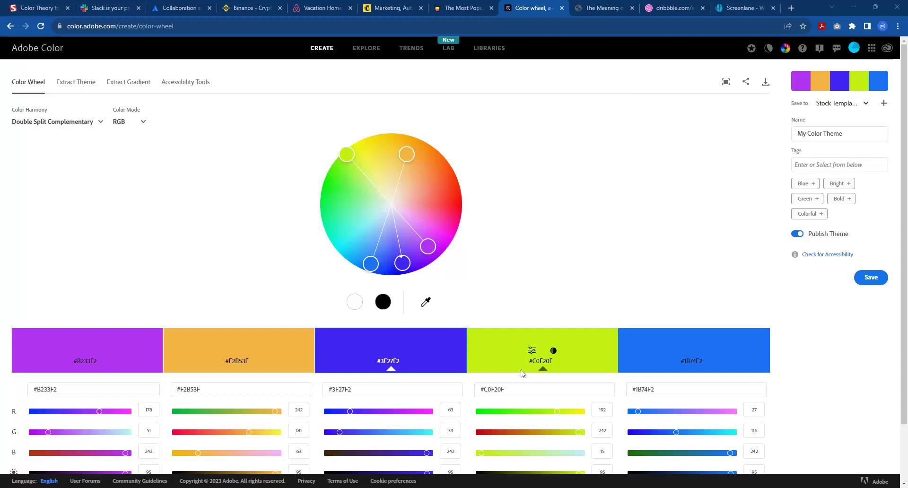
left_click(534, 365)
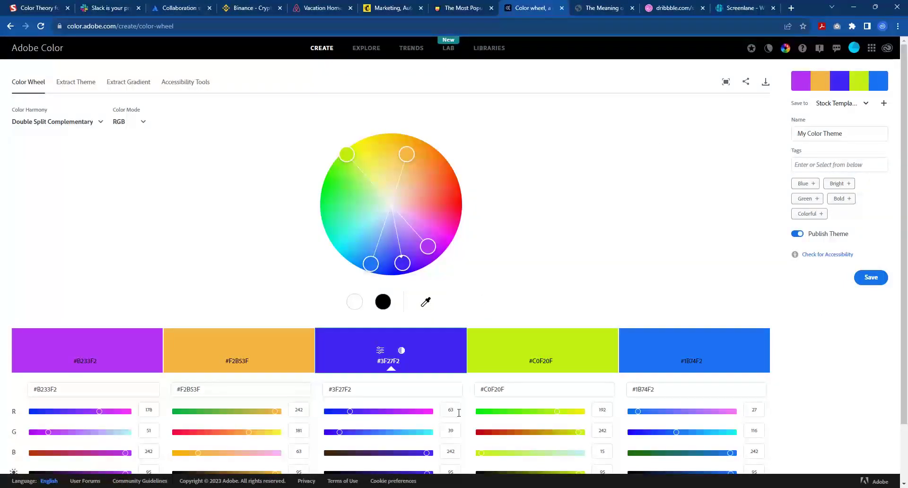
Step: Return to Figma, duplicate the blue square to its right, and fill the copy with #C0F20F
key("alt+Tab")
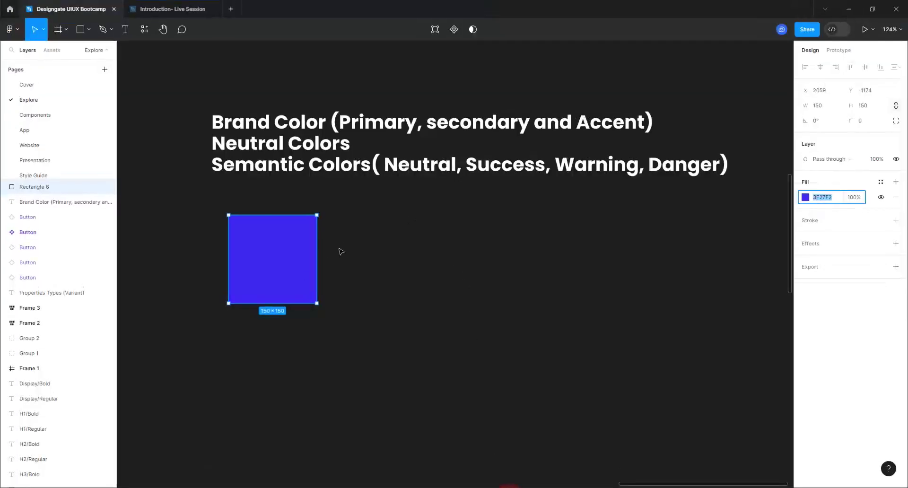
key("ctrl+d")
left_click_drag(279, 287, 389, 278)
left_click(820, 196)
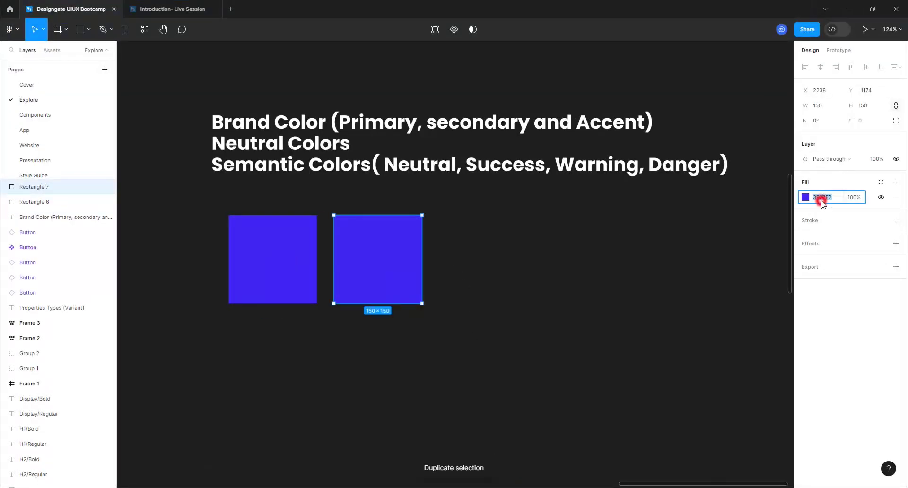
type("#C0F20F")
key("Return")
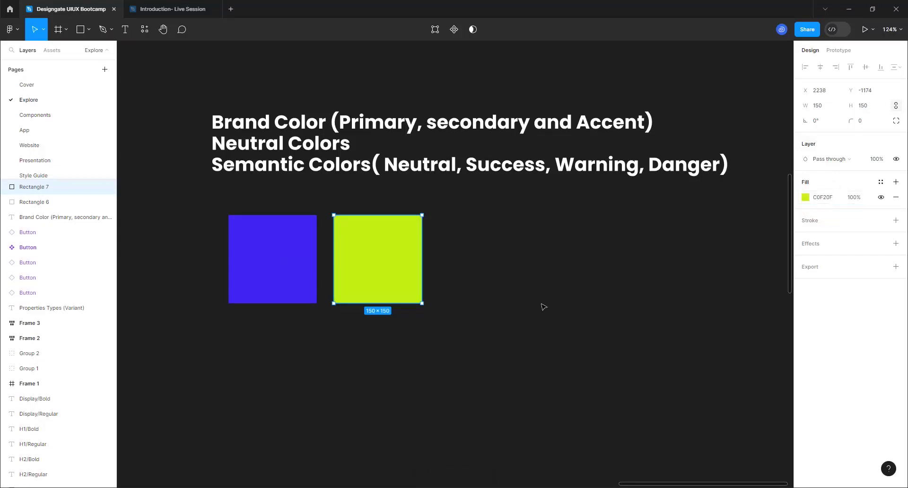
left_click(502, 275)
Step: Duplicate the blue square again and place the copy to the right of the lime square
scroll(501, 274, "down", 1)
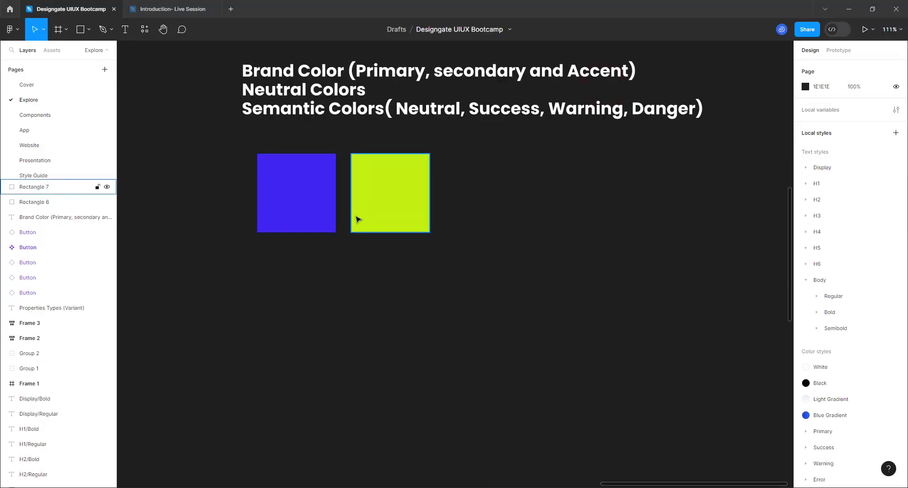
left_click(299, 209)
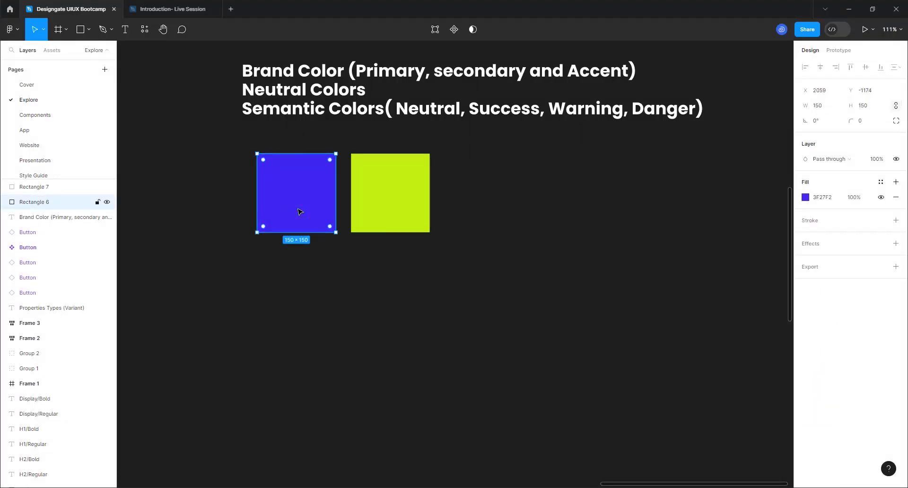
key("ctrl+d")
left_click_drag(303, 193, 490, 197)
key("Escape")
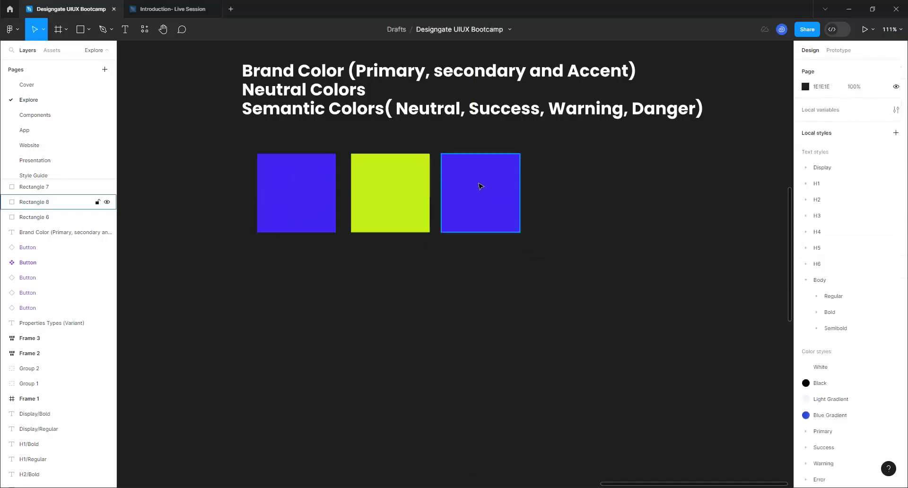
Step: Open the third square's fill color and switch its color model from Hex to HSB
left_click(480, 186)
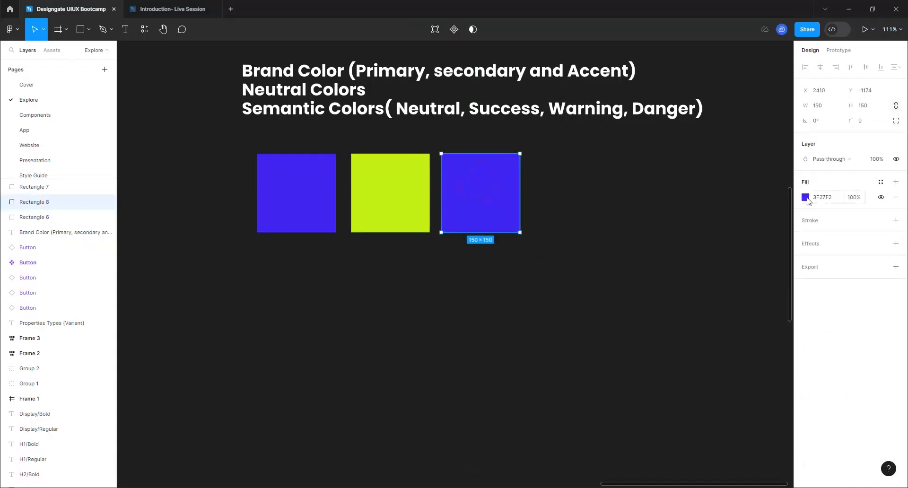
left_click(806, 198)
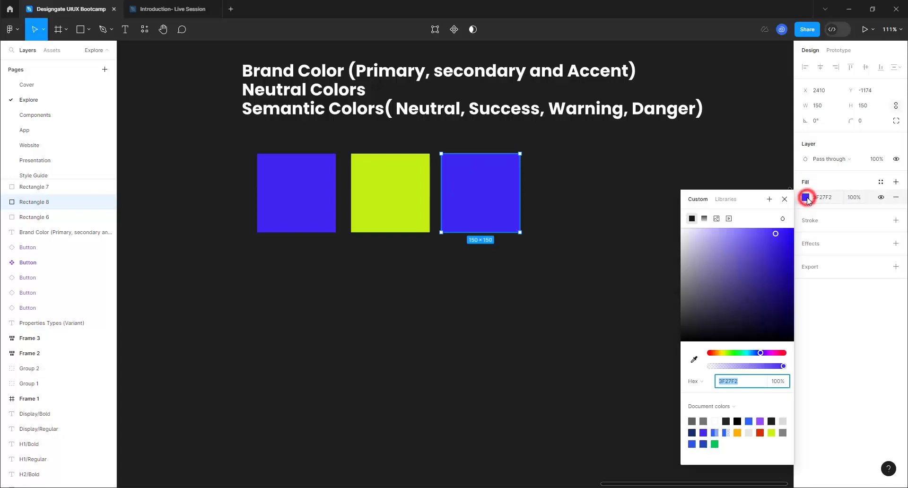
left_click(693, 381)
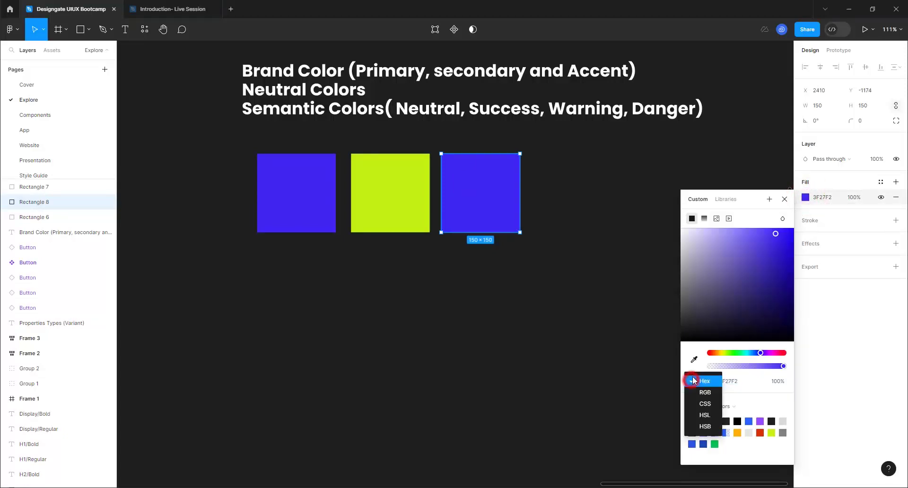
left_click(698, 426)
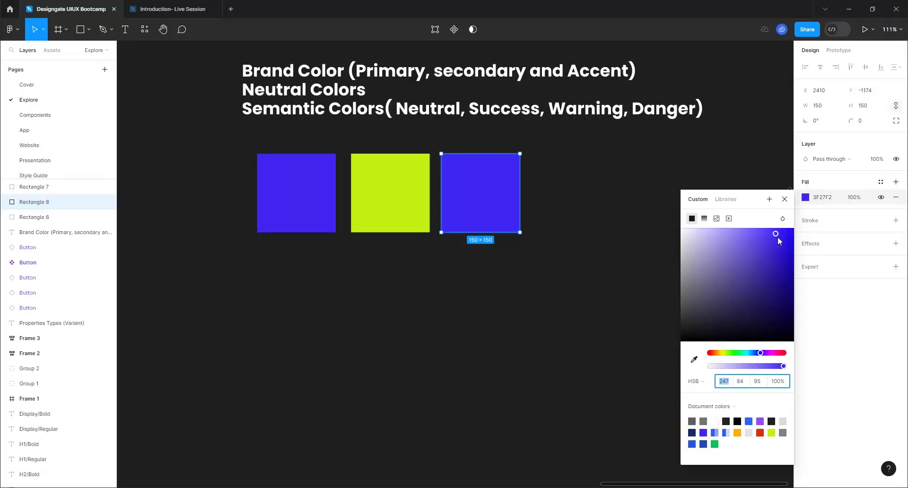
Step: Lower the third square's saturation and brightness to a muted gray, 8E8C9C (HSB 247, 10, 61)
left_click_drag(775, 234, 696, 281)
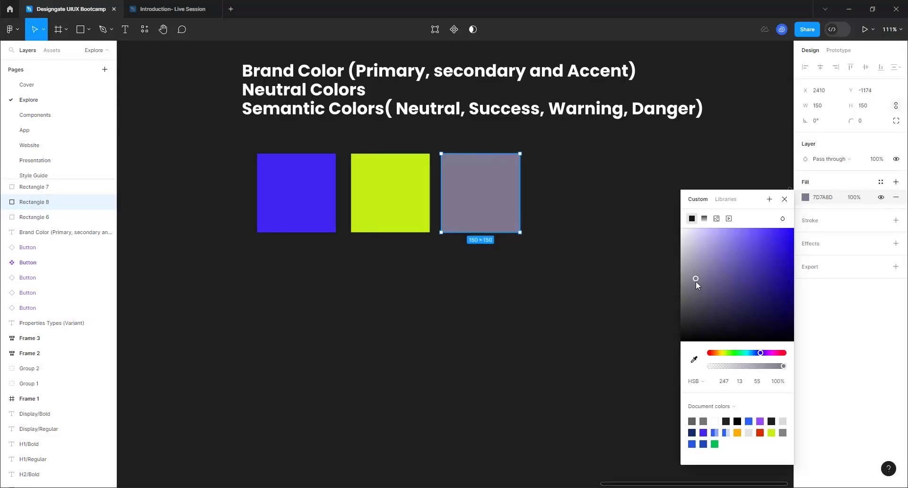
left_click_drag(696, 281, 696, 277)
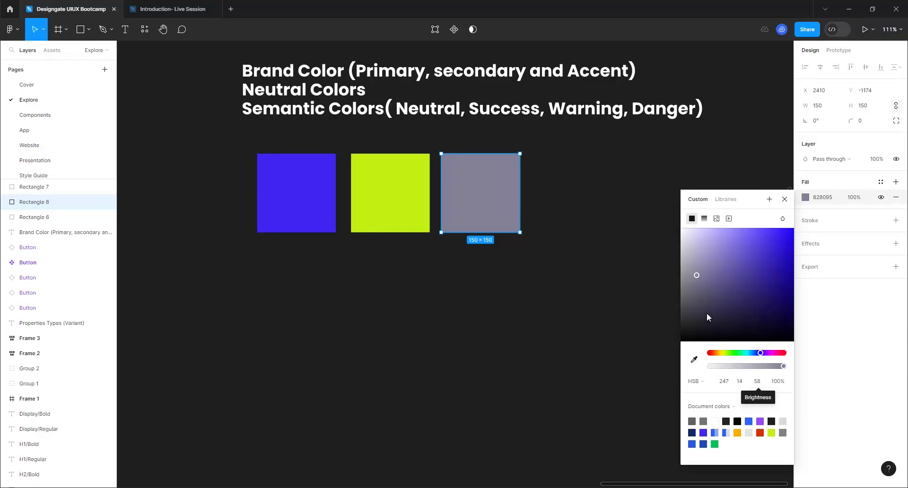
left_click_drag(697, 274, 693, 273)
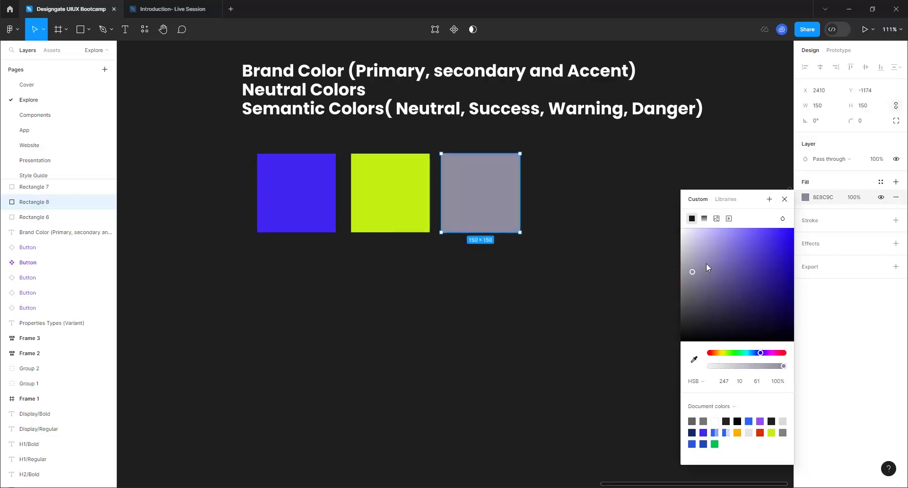
left_click(471, 194)
left_click(782, 199)
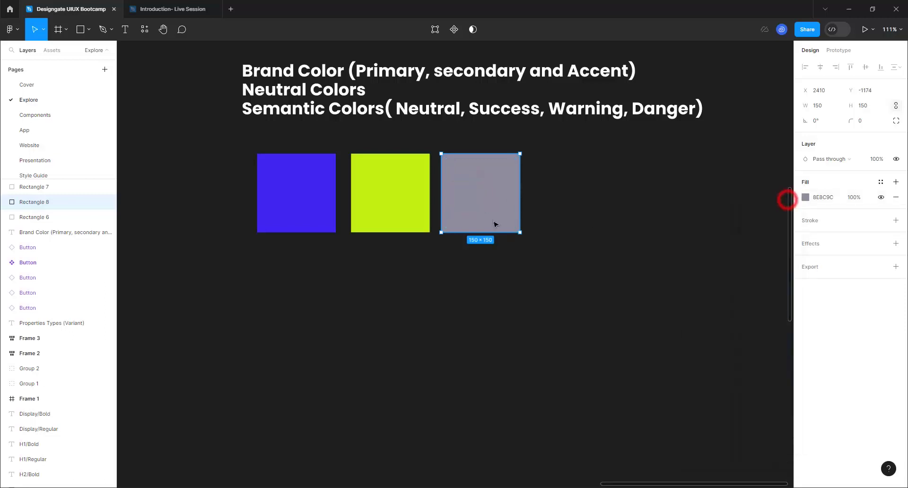
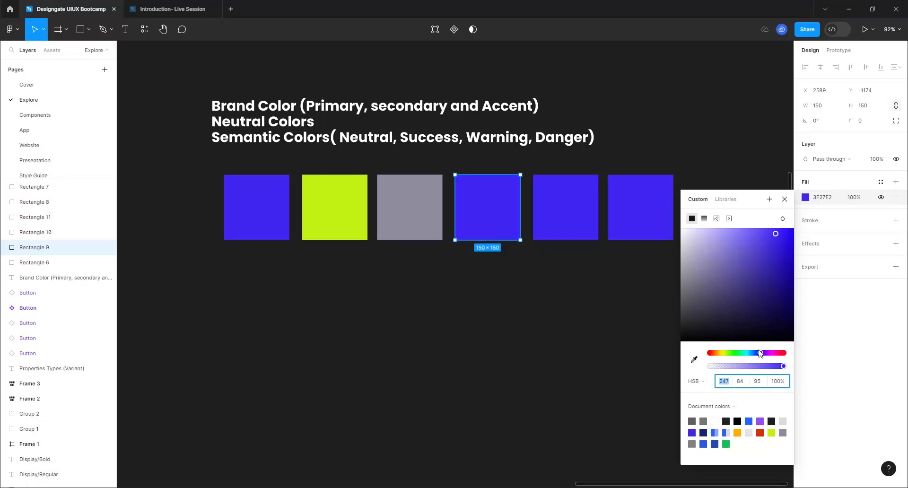
Step: Recolor the fourth square green 14DB7B (HSB 151, 91, 86) and the fifth square orange F2A127 (HSB 36, 84, 95)
left_click_drag(759, 352, 741, 356)
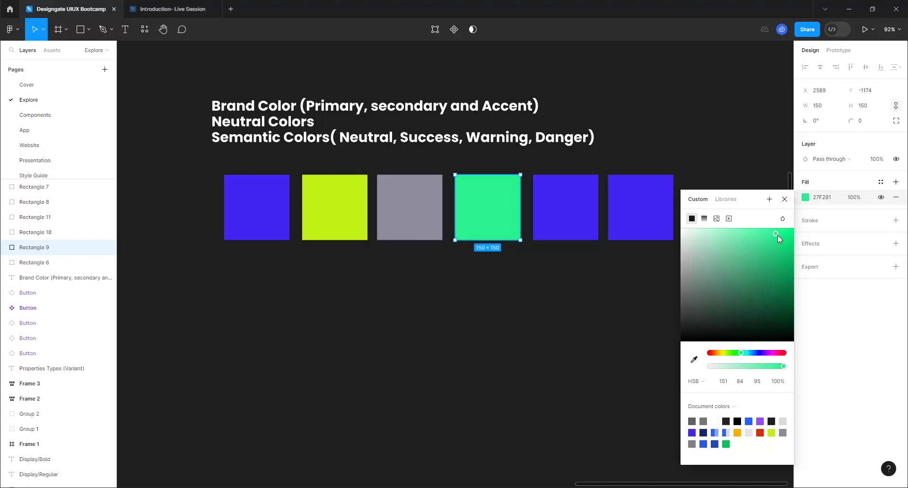
left_click_drag(776, 235, 784, 247)
left_click(561, 216)
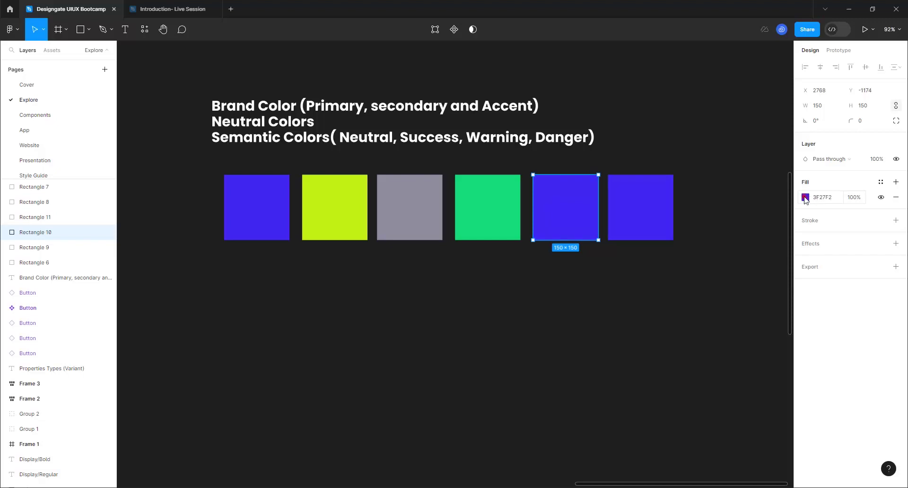
left_click(805, 197)
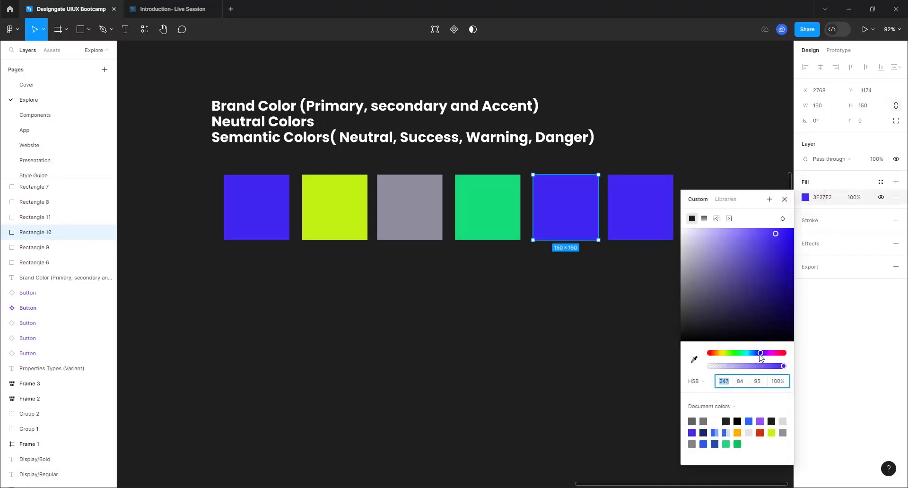
left_click_drag(759, 354, 717, 354)
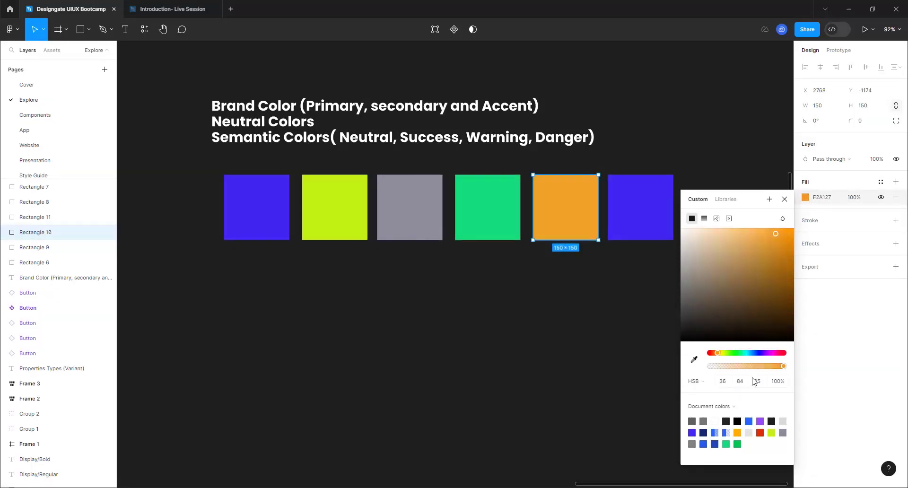
Step: Shift the hue of the sixth square's fill to a red-orange
left_click(639, 185)
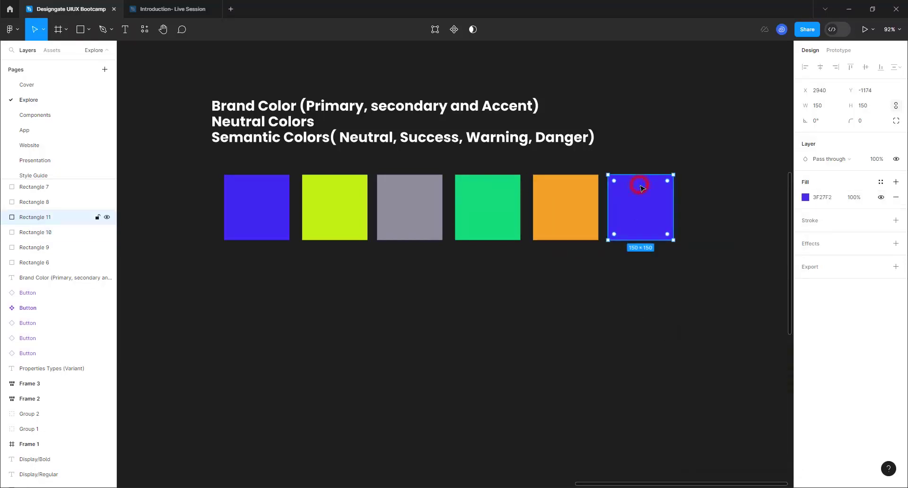
left_click(805, 197)
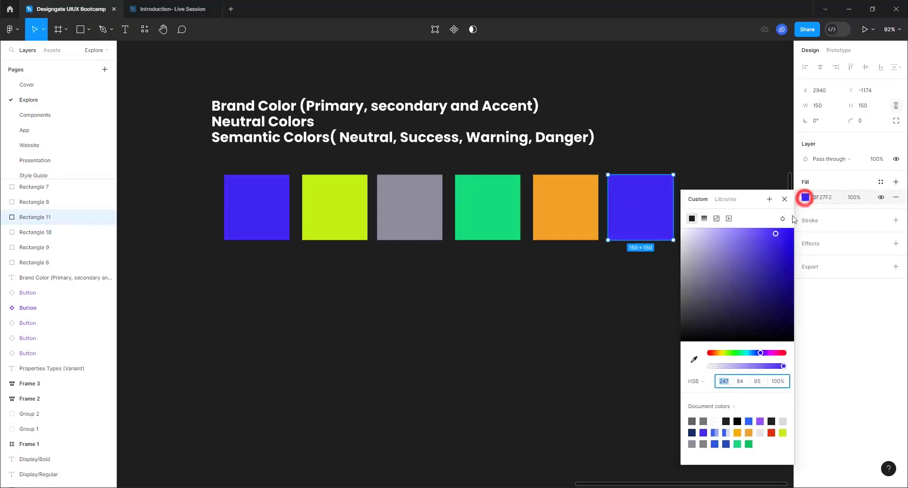
left_click_drag(760, 352, 713, 358)
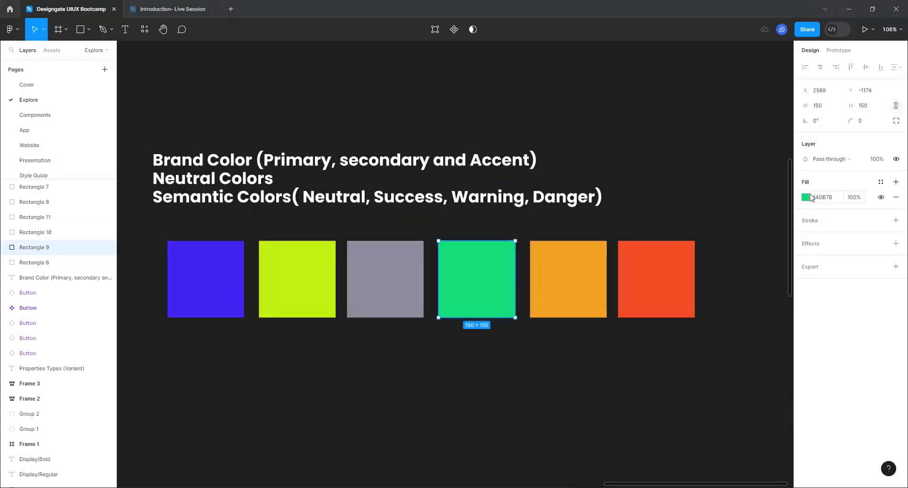
Step: Darken the green square's fill to 0AB764 (HSB 151, 95, 72) and compare its HSB values with the blue square's
left_click(806, 198)
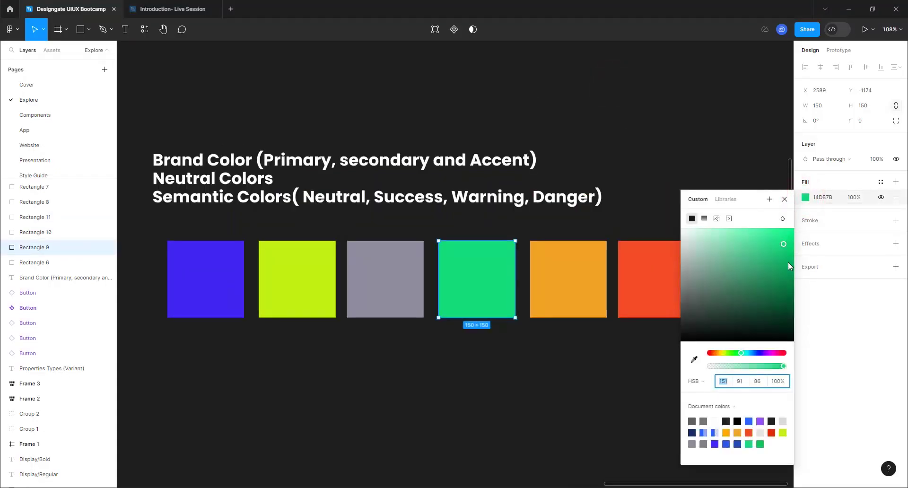
left_click(788, 262)
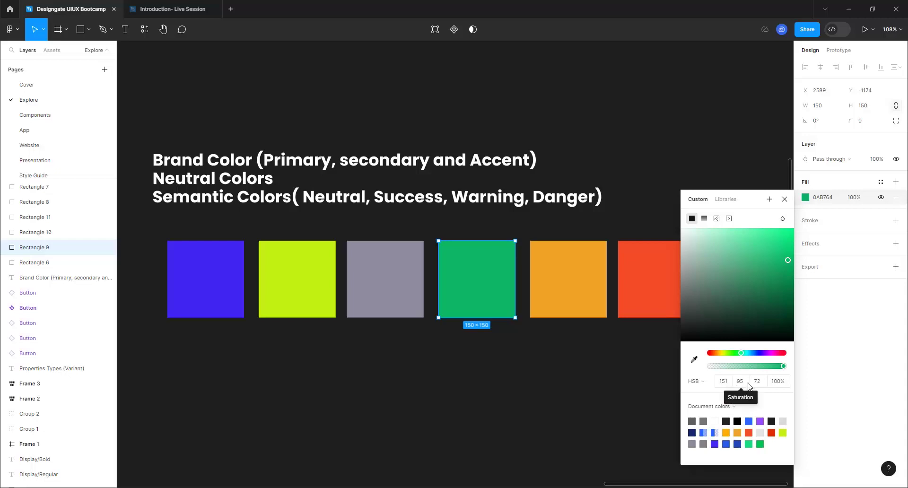
left_click(216, 284)
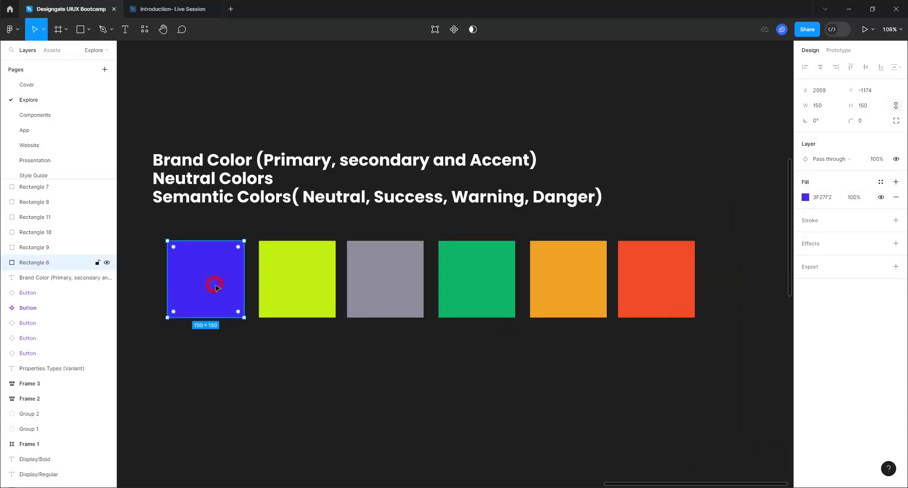
left_click(806, 197)
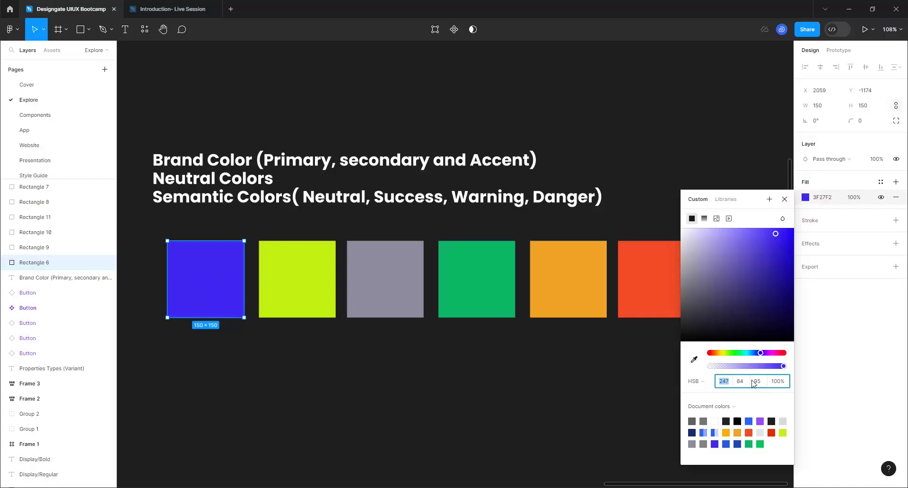
left_click(460, 274)
left_click(805, 197)
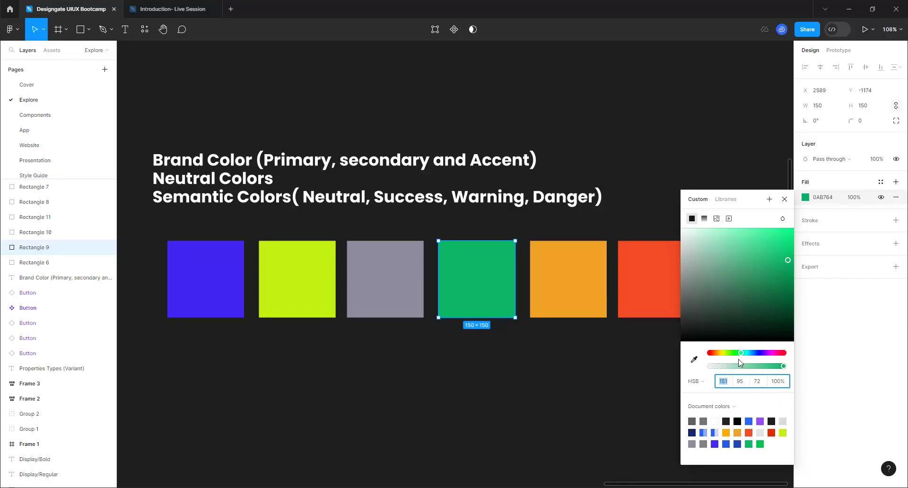
left_click(568, 359)
Step: Duplicate the blue square straight down to make two copies below it, spaced about 18 px apart
scroll(347, 125, "down", 3)
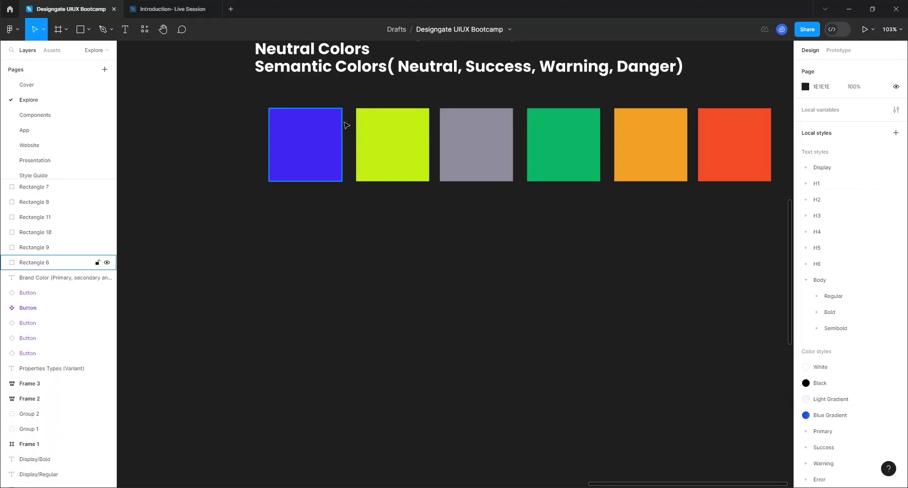
left_click(327, 144)
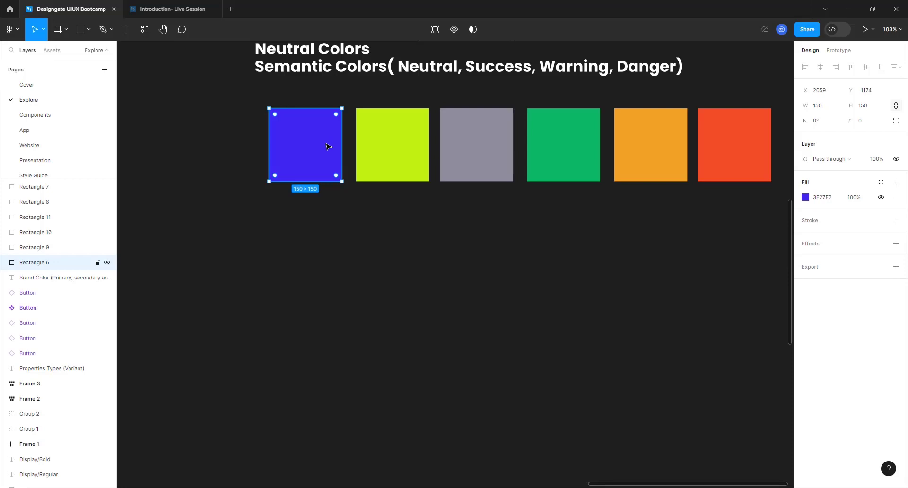
scroll(328, 147, "down", 3)
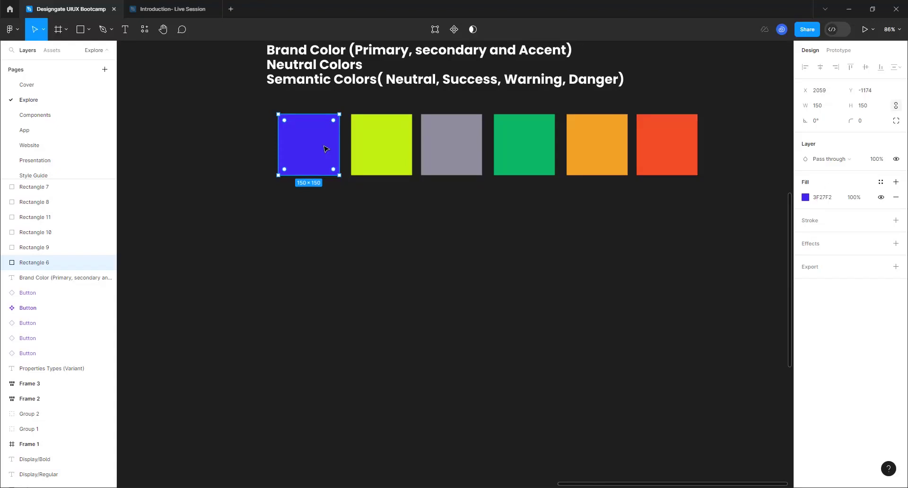
scroll(325, 149, "down", 3)
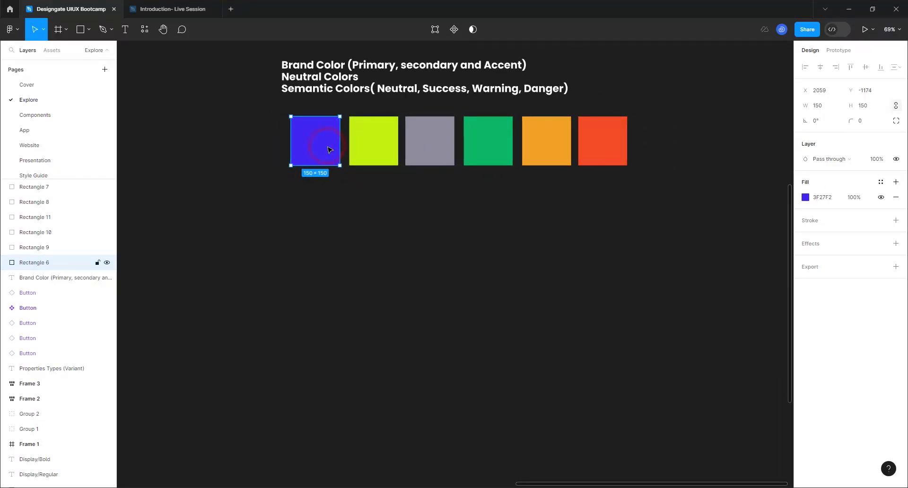
left_click_drag(322, 150, 308, 261)
left_click(312, 206)
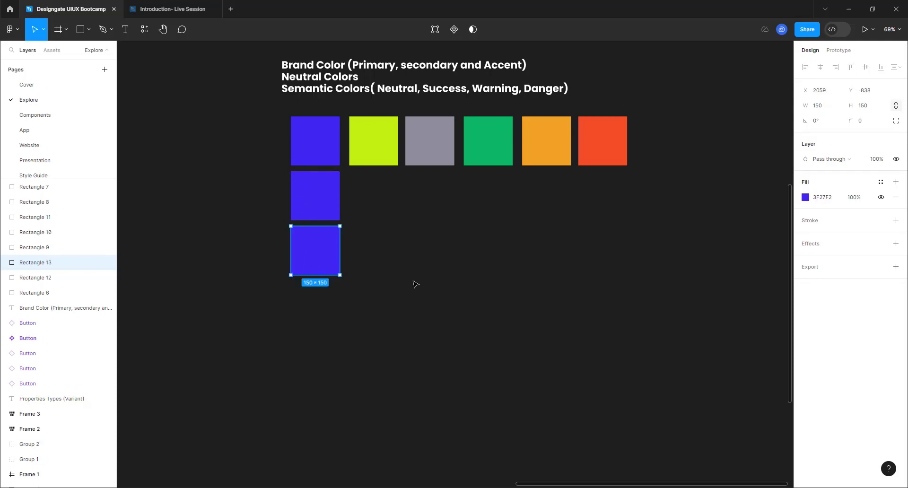
Step: Repeat the downward duplication six times to extend the column to nine blue squares
key("ctrl+d")
key("ctrl+d")
key("ctrl+d")
key("ctrl+d")
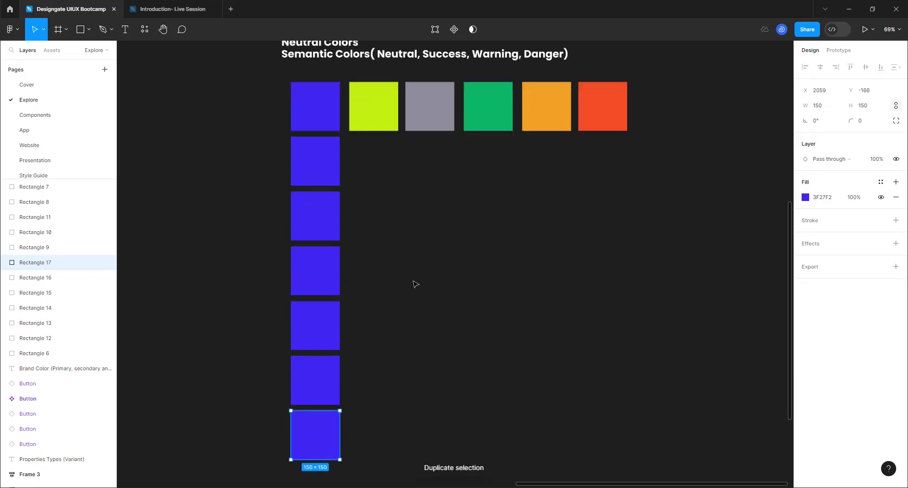
key("ctrl+d")
key("ctrl+d")
scroll(371, 214, "down", 5)
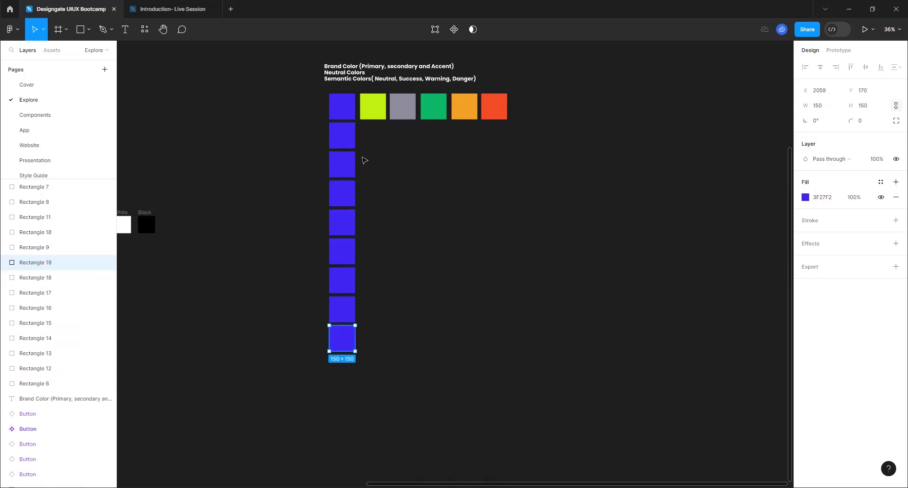
Step: Offset the fifth square of the blue column about 75 px to the left, to X 1984
scroll(365, 160, "up", 2)
left_click_drag(341, 245, 325, 243)
scroll(341, 157, "up", 1)
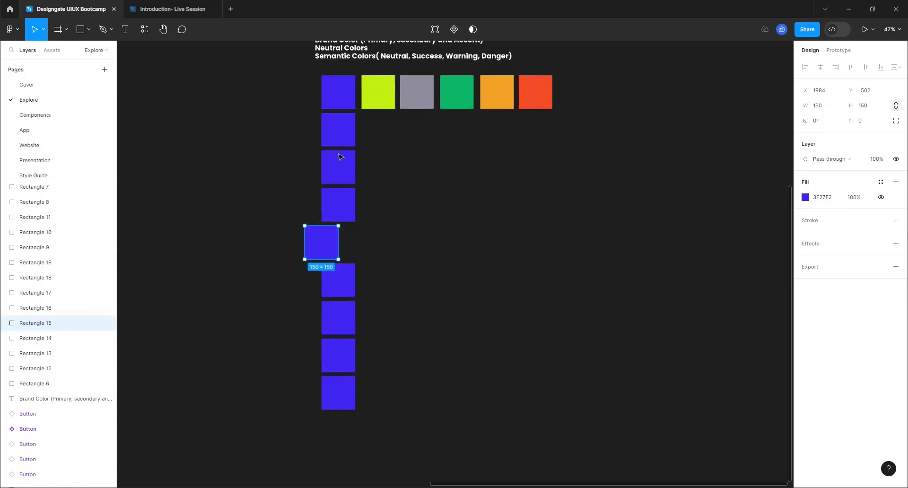
Step: Lower the saturation of the column's fourth square by 20, to 64
left_click(345, 205)
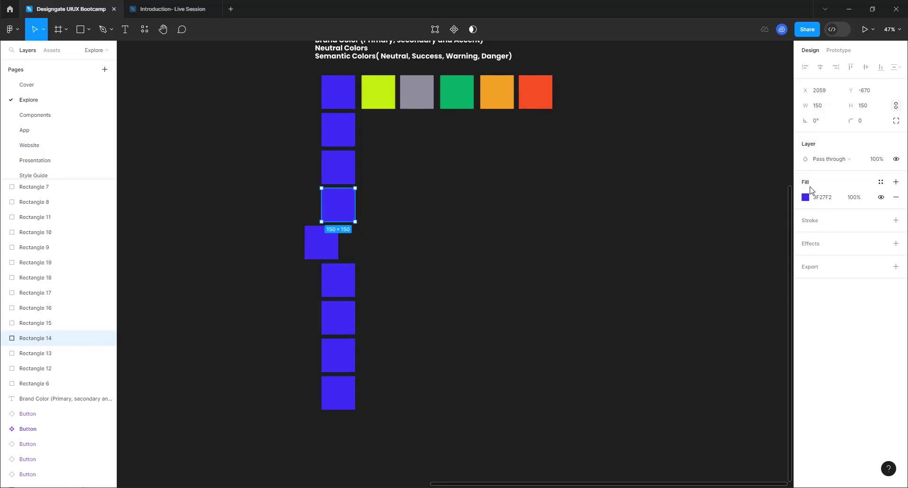
left_click(805, 198)
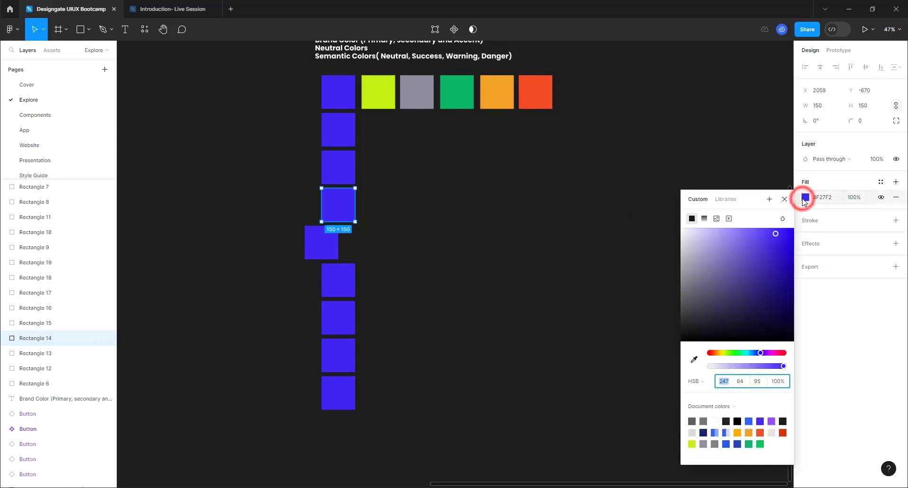
left_click(743, 385)
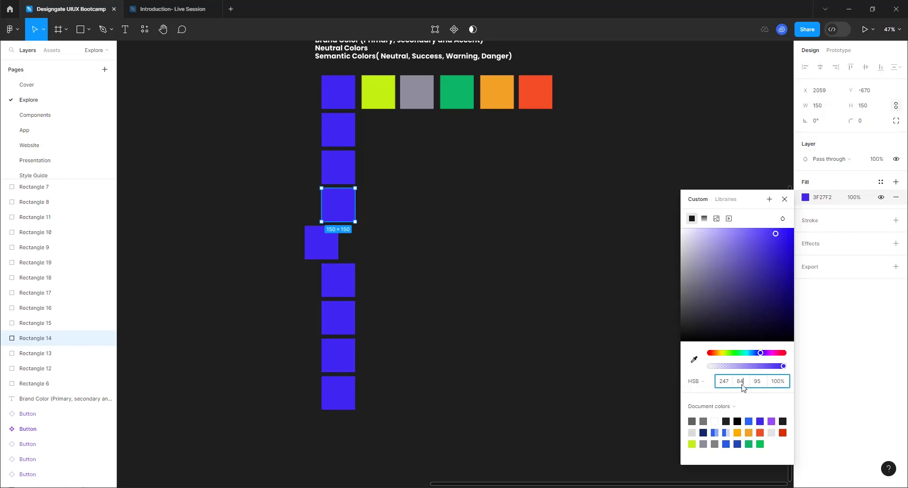
type("-20")
key("Return")
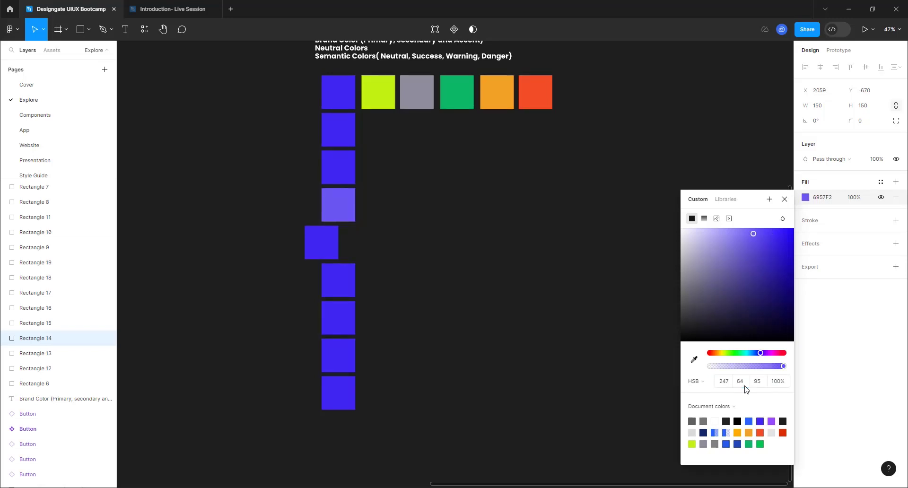
Step: Set the saturation of the column's third square to 44
left_click(344, 171)
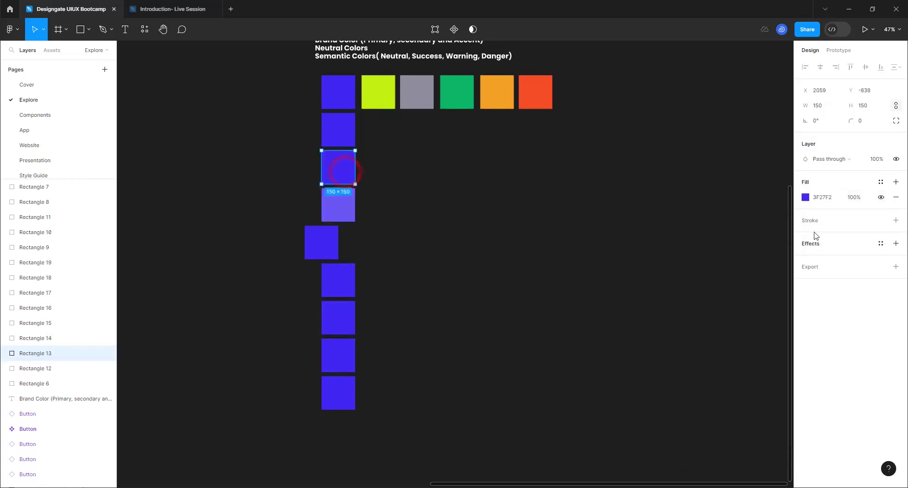
left_click(805, 198)
left_click(741, 381)
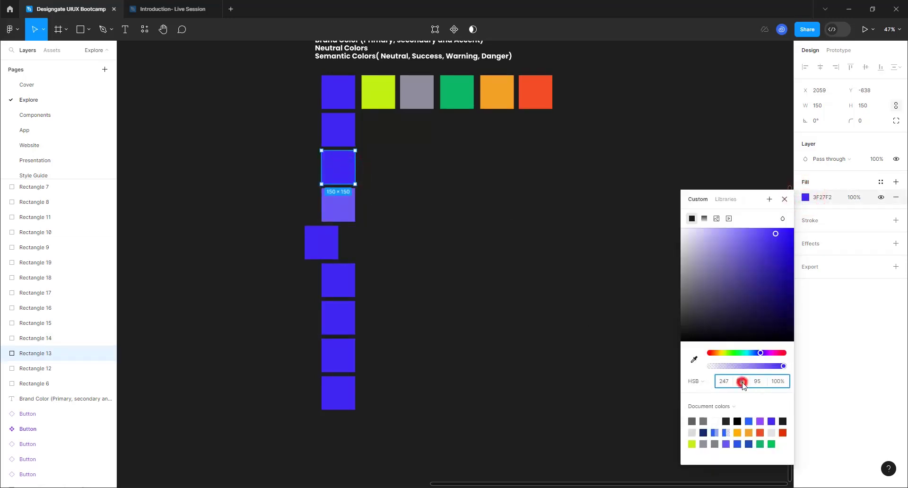
type("64")
key("Return")
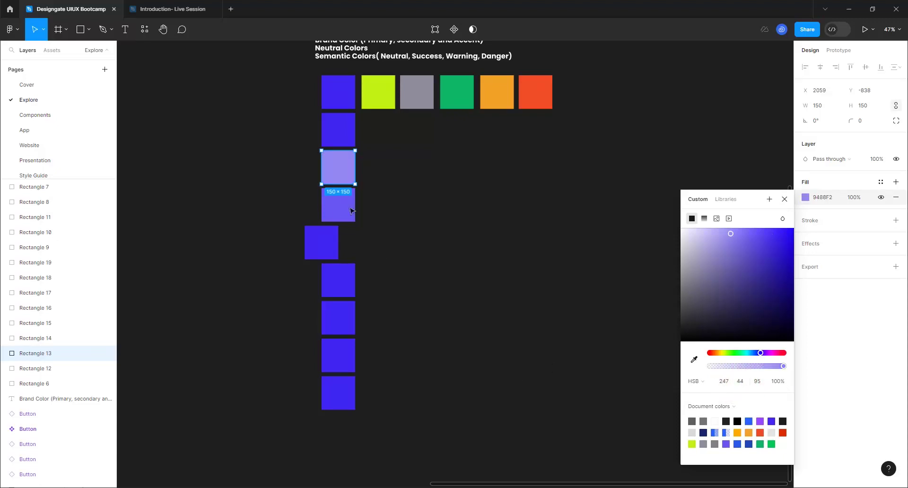
Step: Set the saturation of the column's second square to 24
left_click(341, 132)
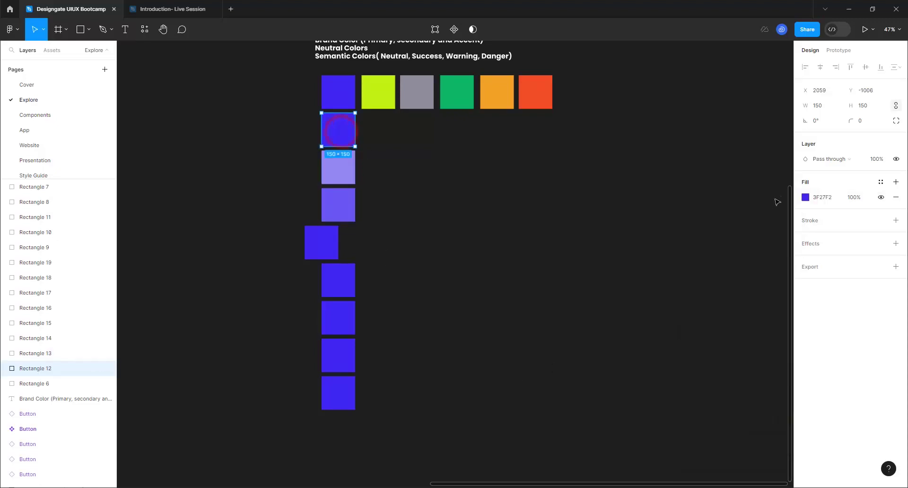
left_click(805, 197)
left_click(739, 381)
type("44")
key("Return")
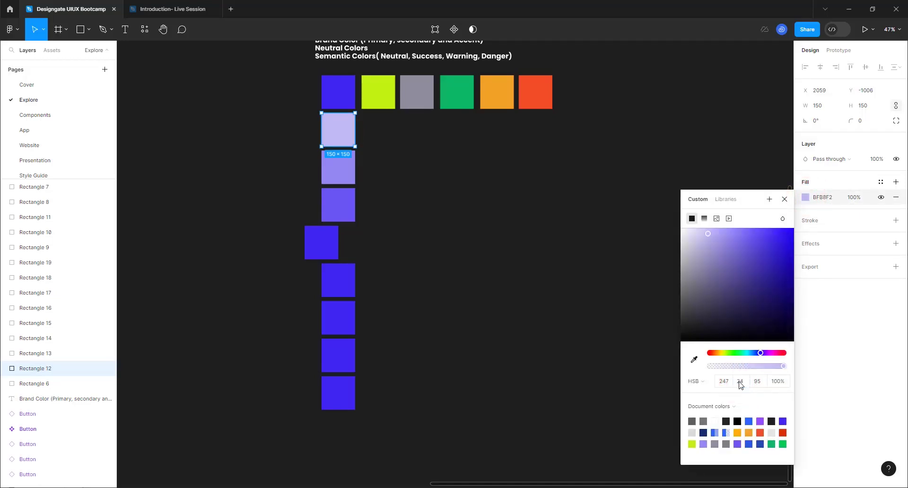
Step: Set the first square of the column to saturation 4 and brightness 100
left_click(335, 92)
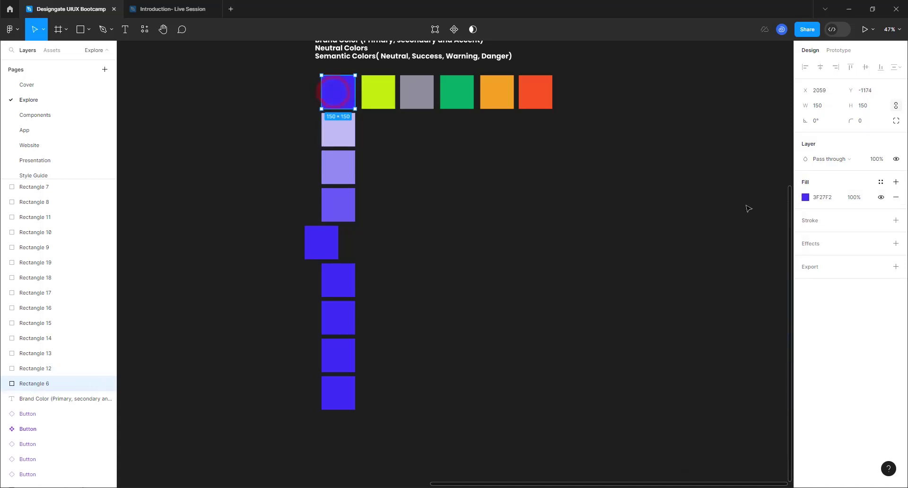
left_click(805, 197)
left_click(740, 381)
type("4")
key("Return")
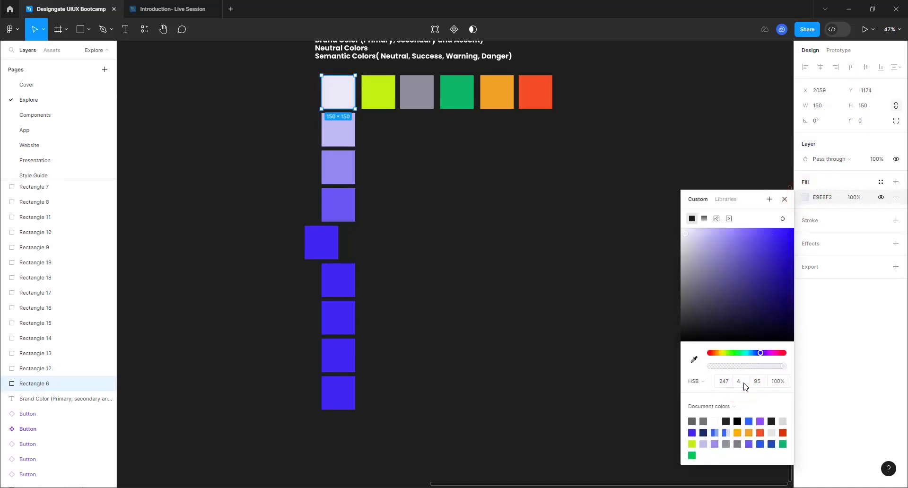
left_click(757, 383)
type("100")
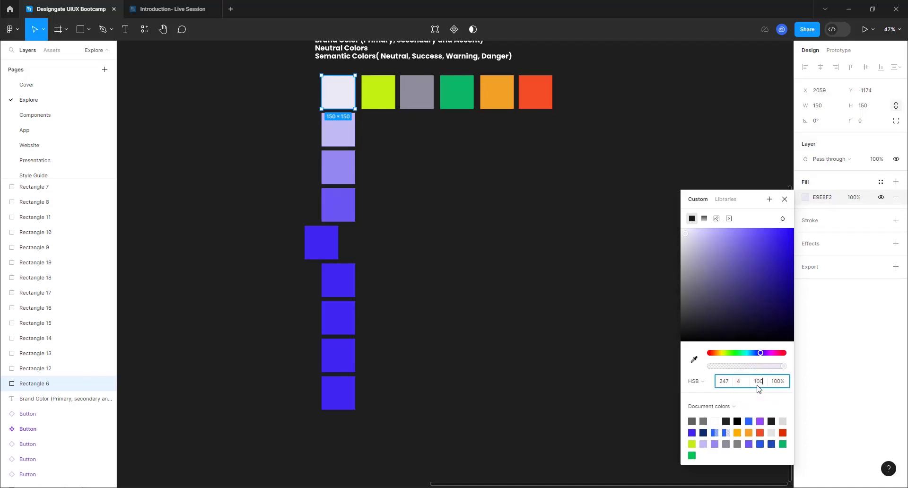
key("Return")
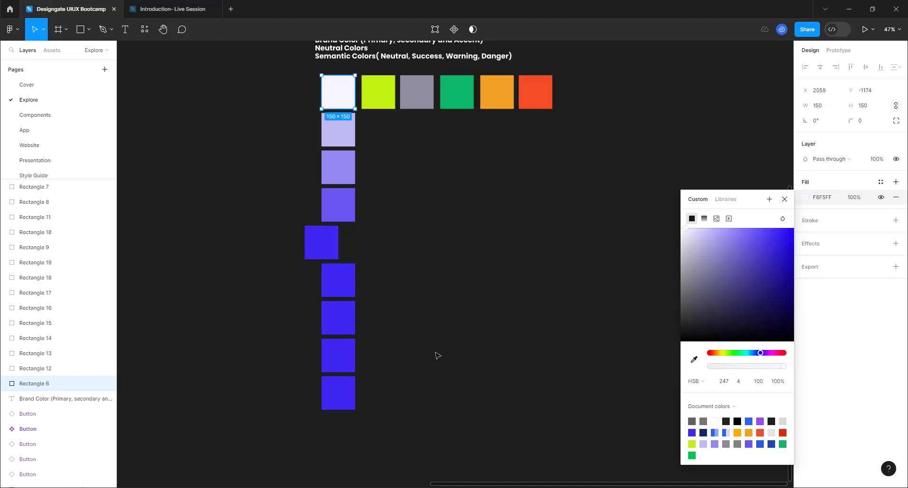
Step: Lower the brightness of the column's sixth square by 20
left_click(329, 290)
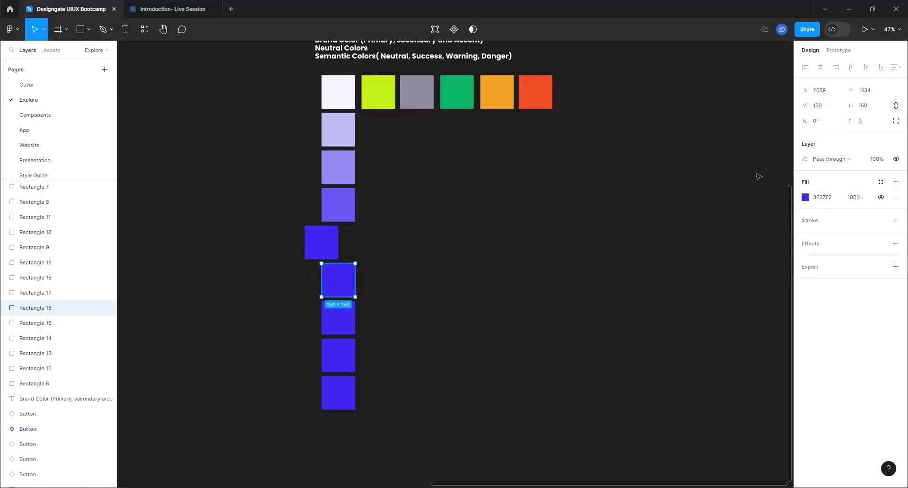
left_click(805, 197)
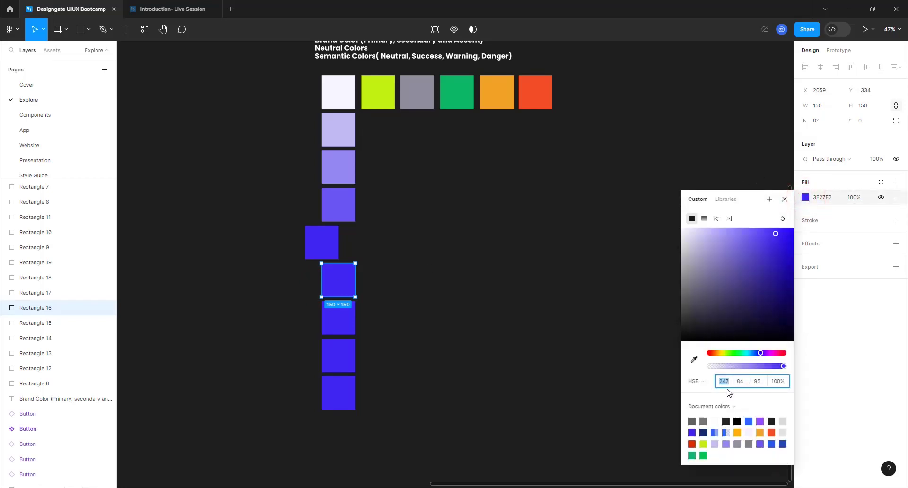
left_click(762, 386)
type("-20")
key("Return")
Step: Set the brightness of the column's seventh square to 55
left_click(330, 328)
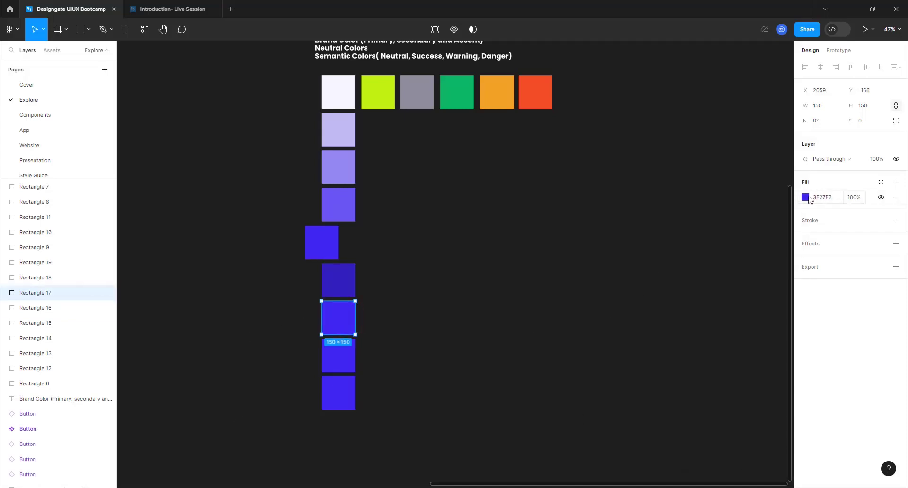
left_click(805, 197)
left_click(759, 379)
type("7")
key("Return")
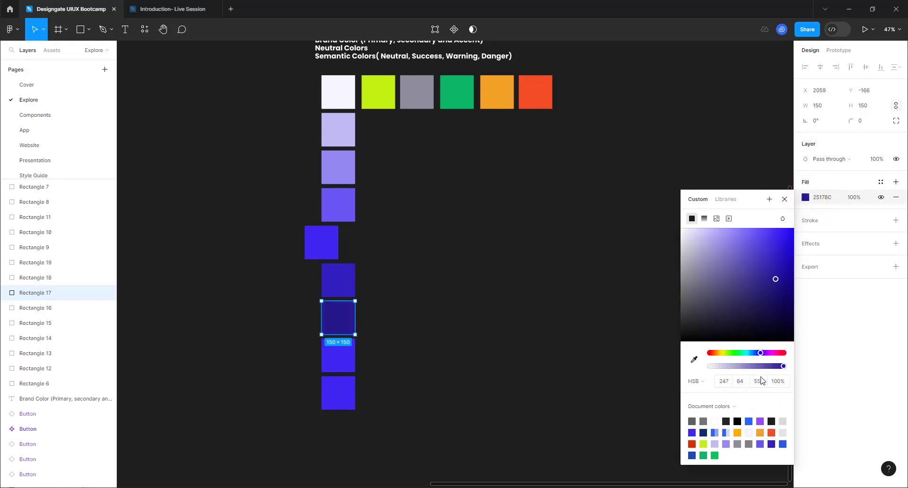
Step: Set the brightness of the column's eighth square to 35
left_click(325, 359)
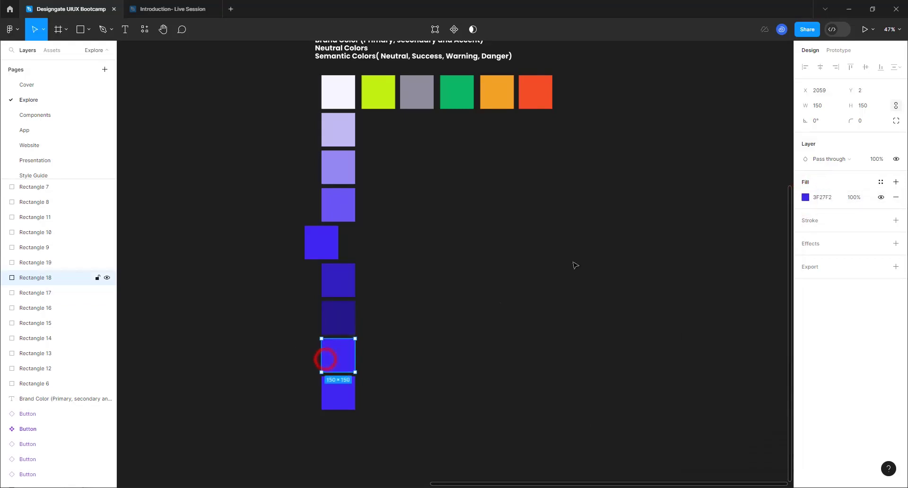
left_click(804, 197)
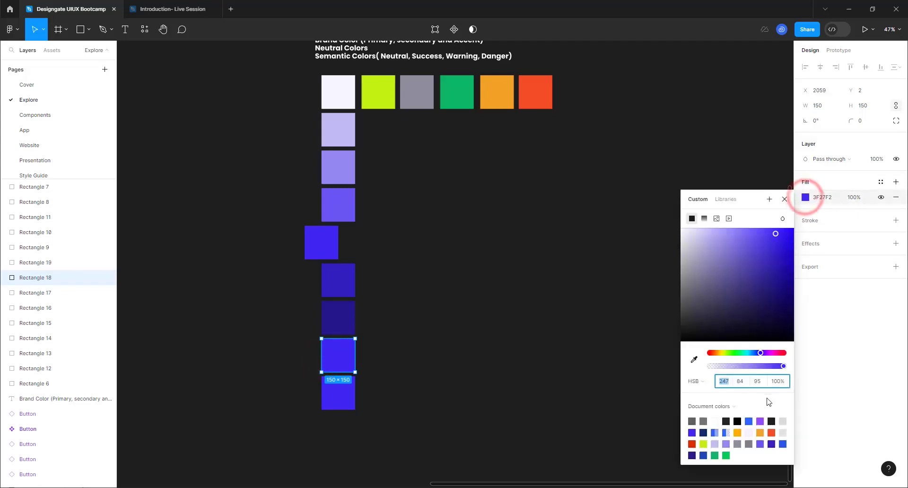
type("55-20")
key("Return")
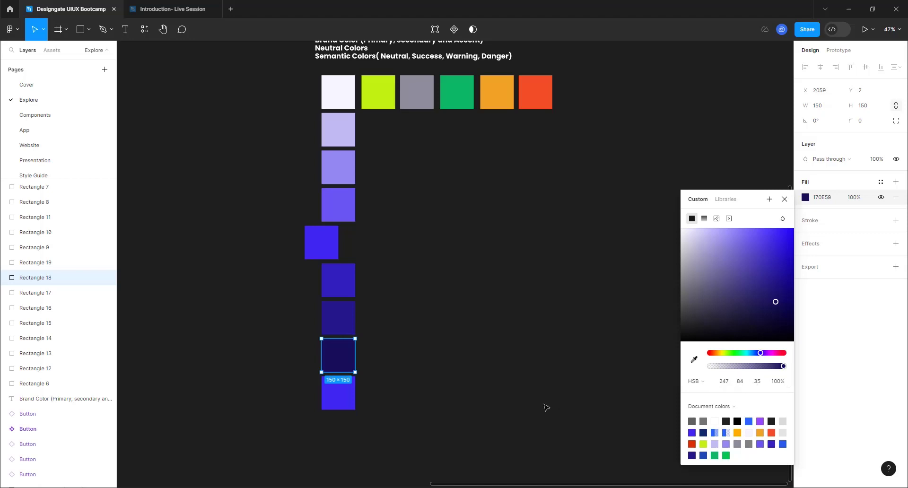
Step: Set the brightness of the column's ninth square to 10 and deselect it
left_click(352, 399)
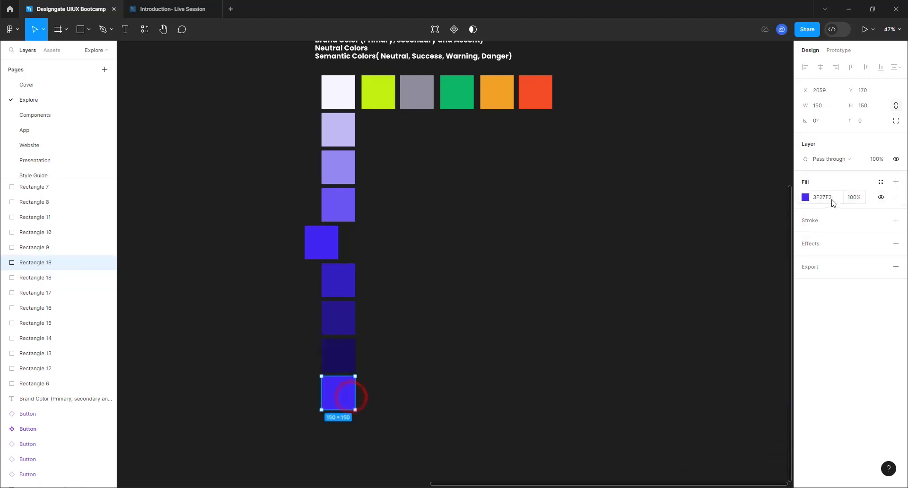
left_click(806, 199)
left_click(757, 383)
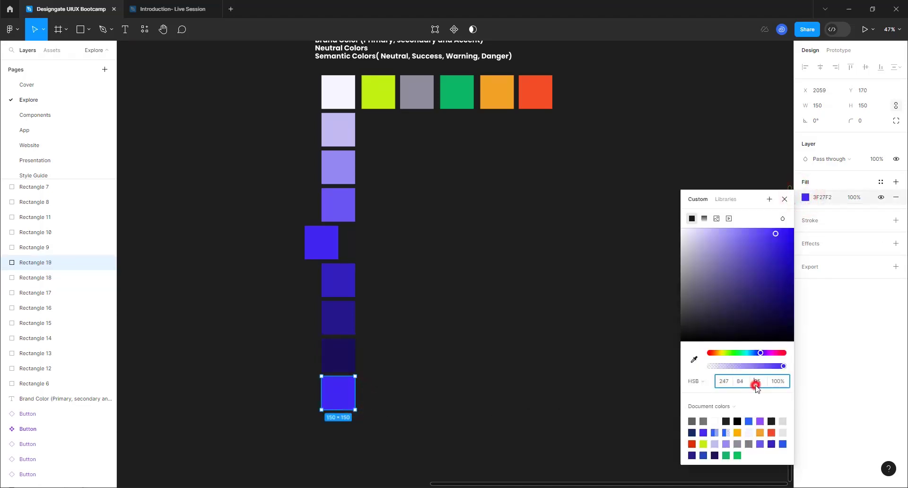
type("10")
key("Return")
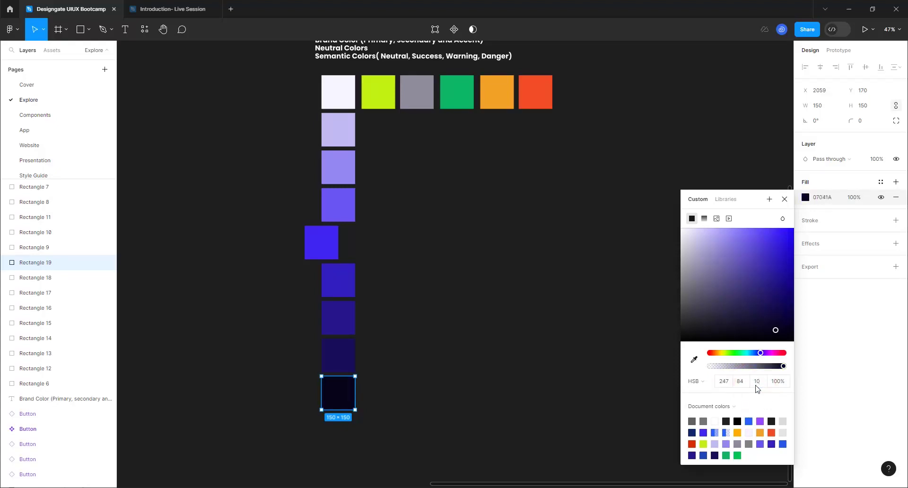
left_click(475, 331)
Step: Copy the fill hex code of the base blue square that is offset from the column
scroll(278, 229, "down", 1)
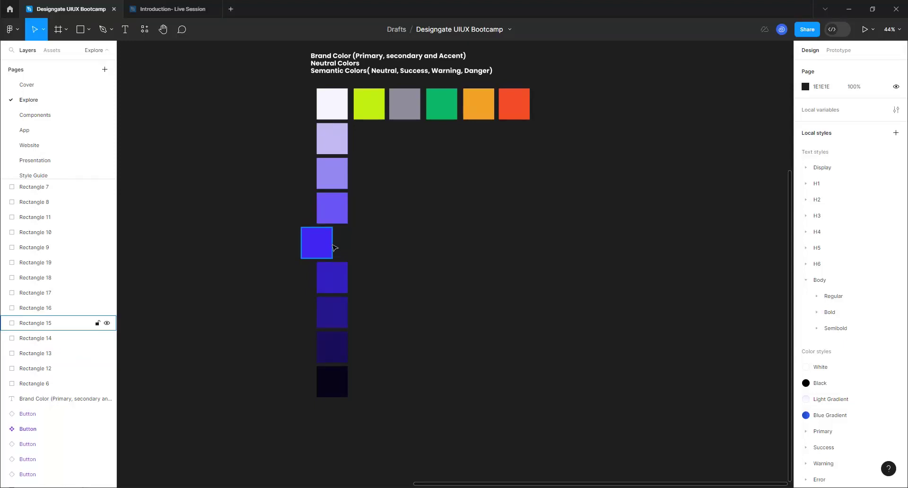
left_click(315, 240)
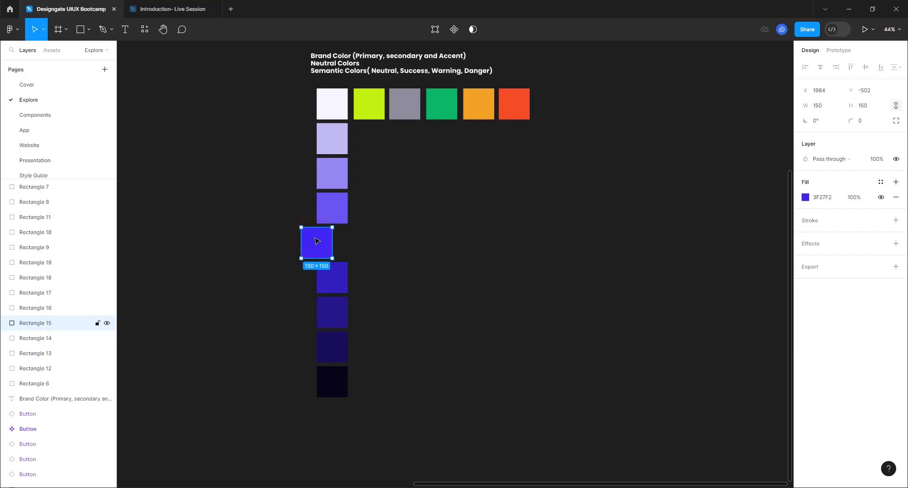
left_click(825, 203)
key("ctrl+c")
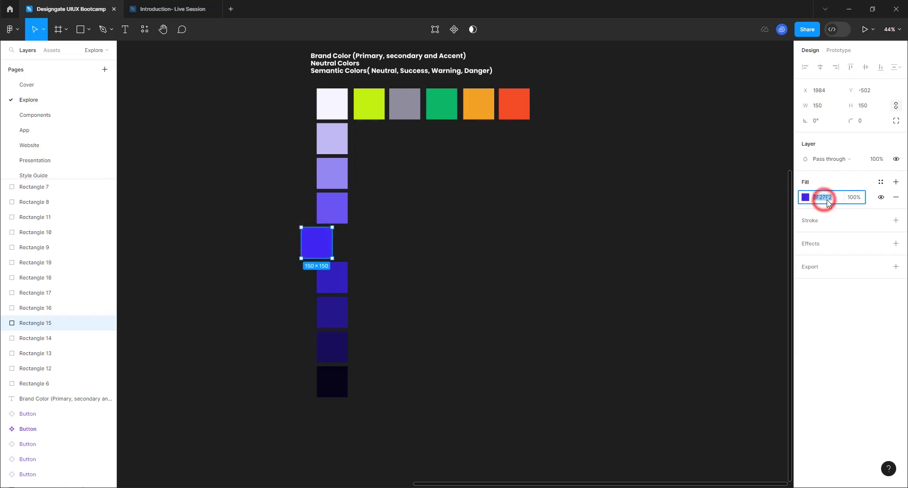
left_click(364, 190)
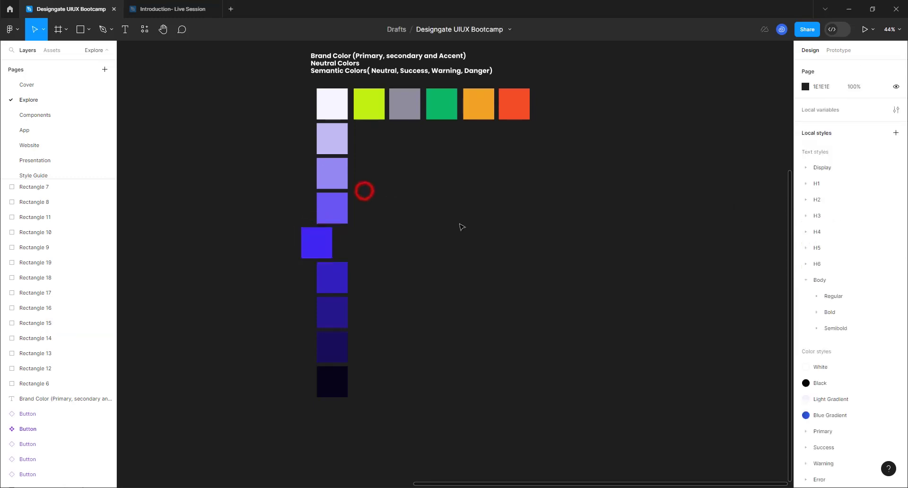
Step: Run the Foundation: Color Generator plugin beside the shades and switch its profile to Material
left_click(10, 29)
mouse_move(52, 159)
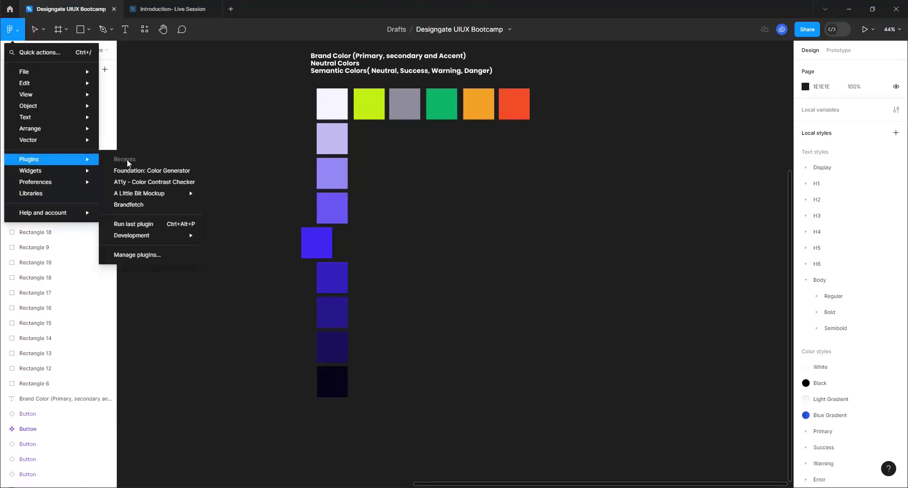
left_click(155, 171)
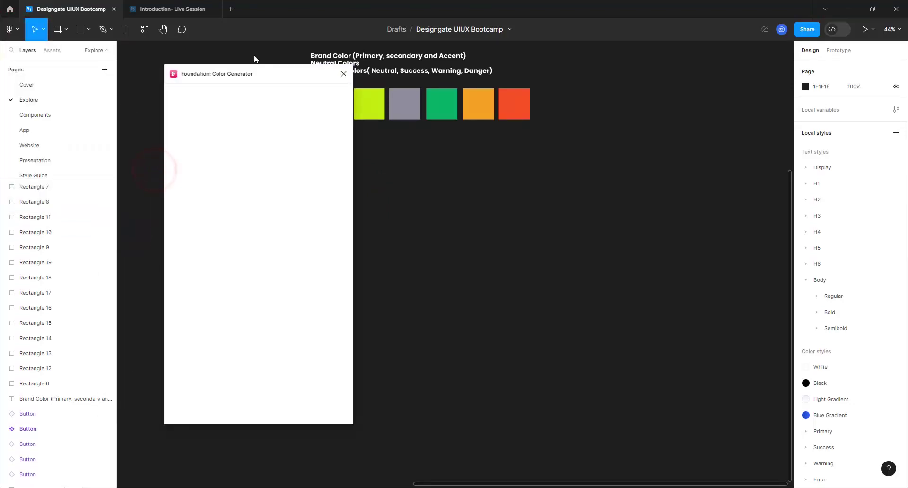
left_click_drag(247, 68, 536, 125)
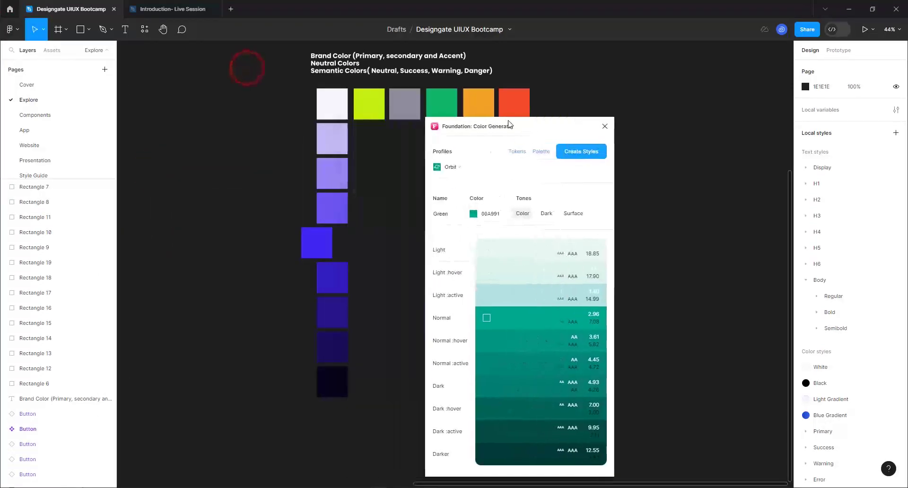
left_click(453, 166)
left_click(462, 199)
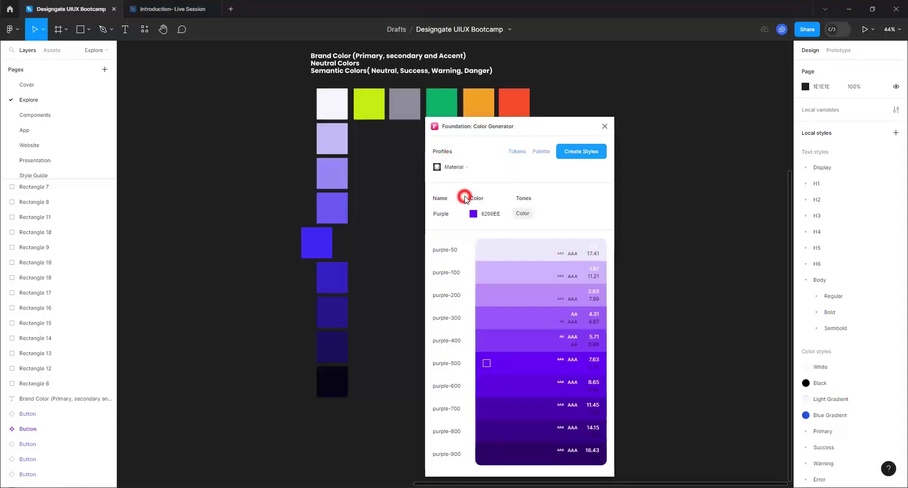
Step: Set the generator's Purple base color to the copied 3F27F2 and output its palette onto the canvas
left_click(490, 215)
double_click(489, 215)
key("ctrl+v")
left_click(580, 215)
left_click_drag(549, 126, 628, 125)
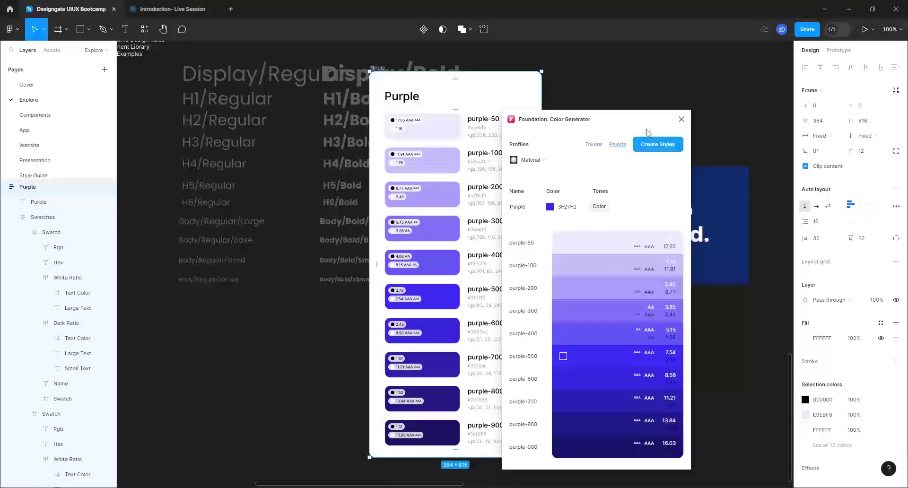
left_click(679, 121)
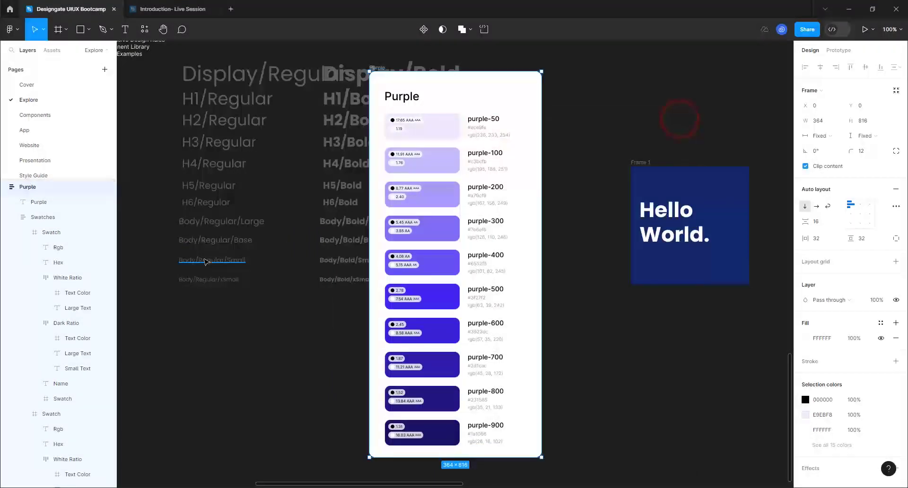
Step: Move the generated Purple palette frame next to the column of blue shades, on the side of its offset base square
scroll(206, 258, "down", 3)
scroll(268, 237, "down", 4)
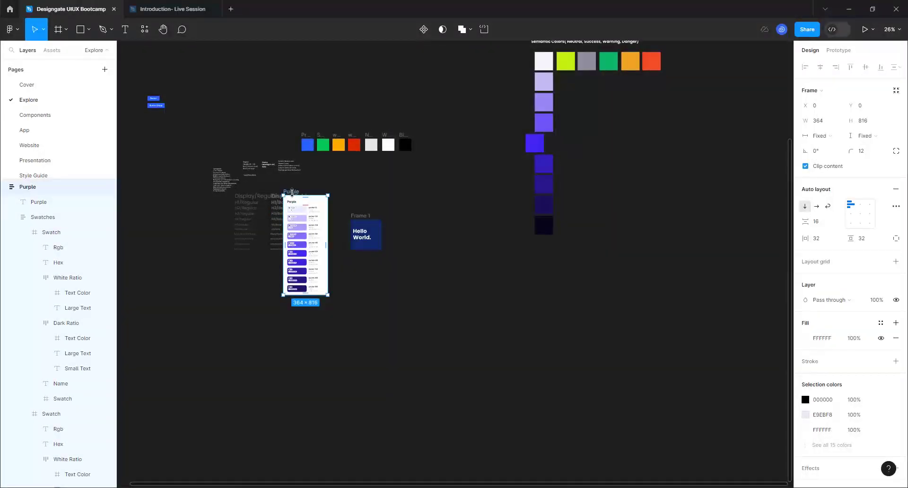
left_click_drag(296, 191, 580, 122)
scroll(438, 263, "down", 2)
scroll(542, 155, "up", 5)
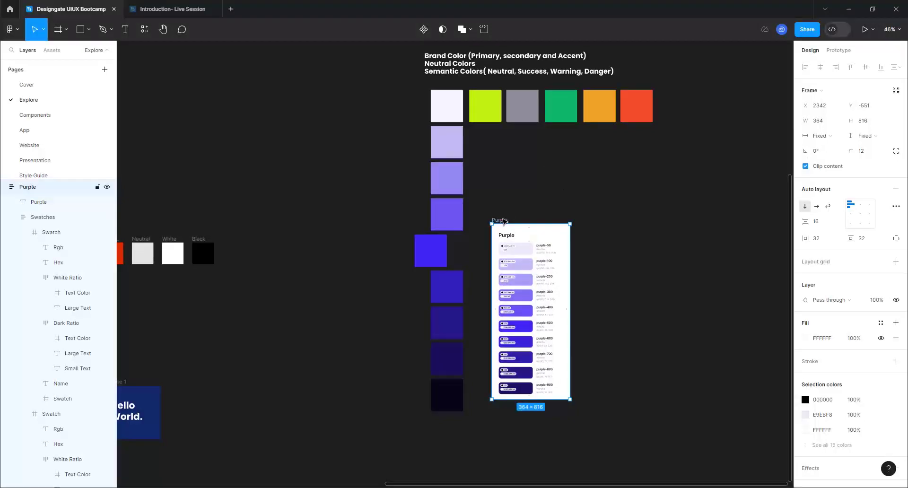
left_click_drag(501, 218, 310, 115)
Step: Compare the generated palette with the handmade column, checking the HSB fill values of the purple-100 swatch and the second square
scroll(311, 115, "up", 3)
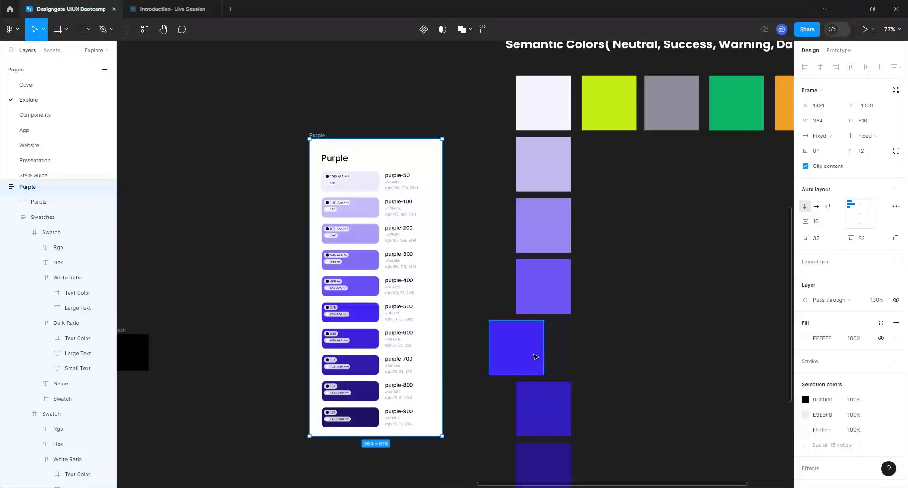
left_click(541, 332)
left_click(549, 291, "shift")
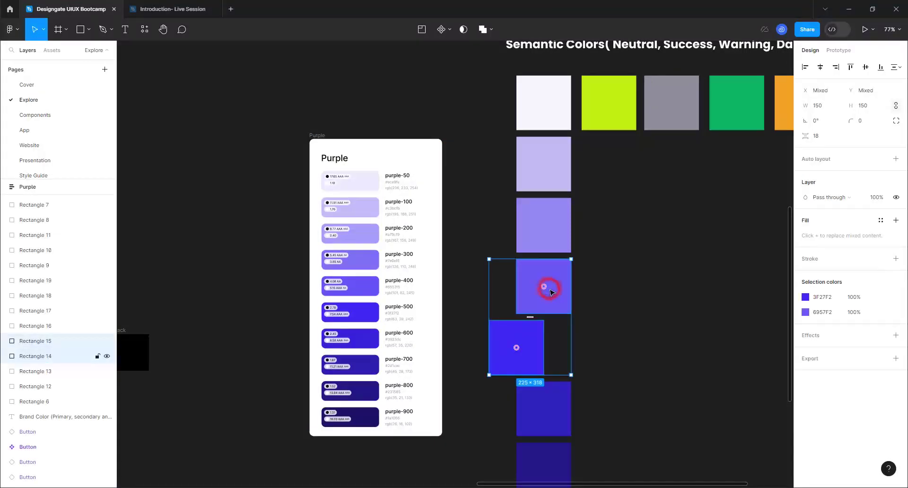
left_click(658, 319)
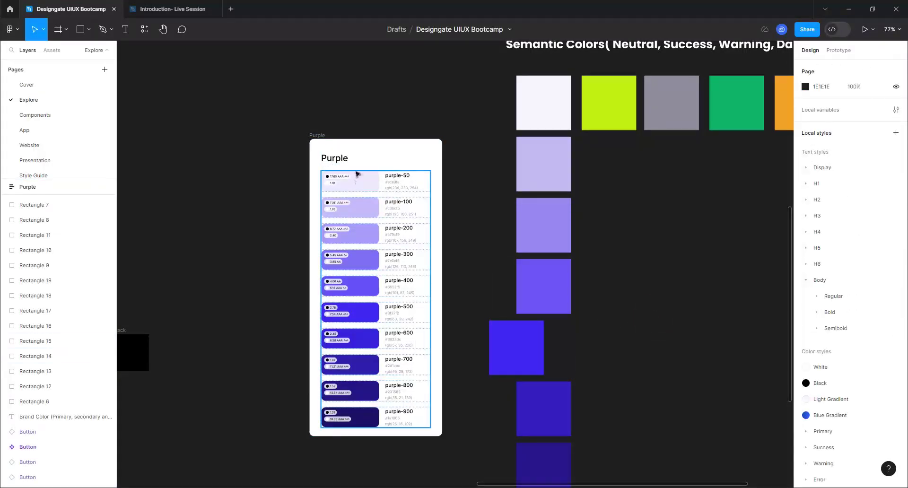
left_click(360, 207)
left_click(359, 206)
left_click(357, 203)
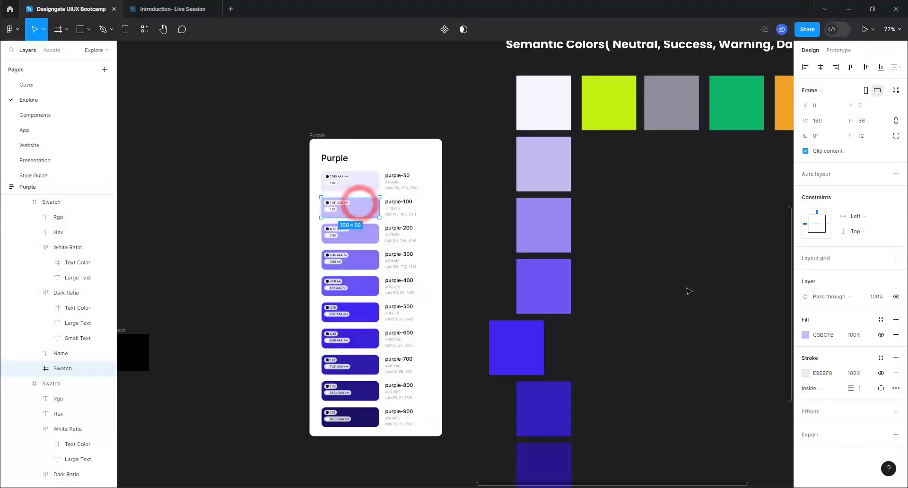
left_click(806, 335)
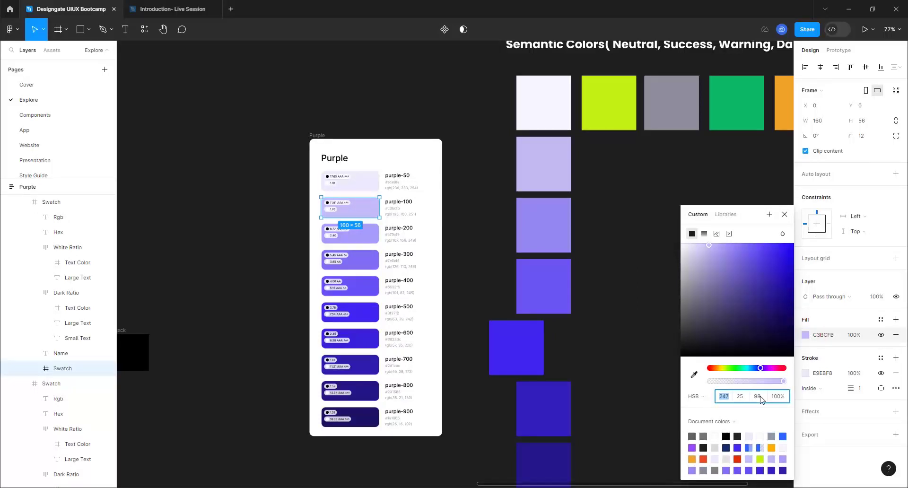
left_click(520, 159)
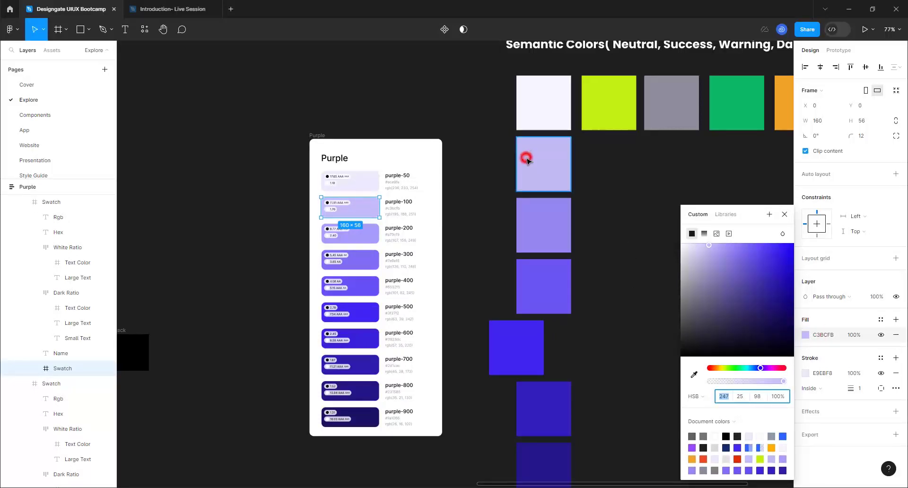
left_click(805, 197)
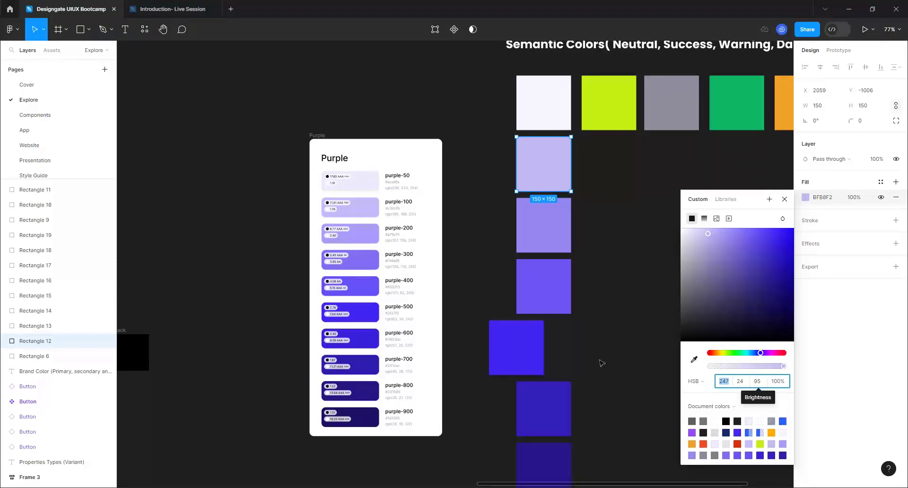
left_click(591, 345)
Step: Set the saturation of the purple-50 swatch's fill to 4
scroll(507, 146, "down", 5)
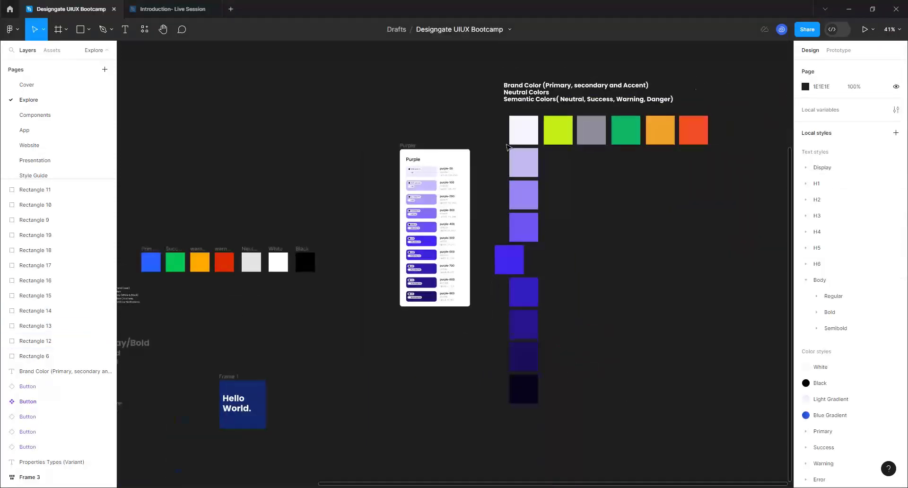
scroll(507, 146, "up", 5)
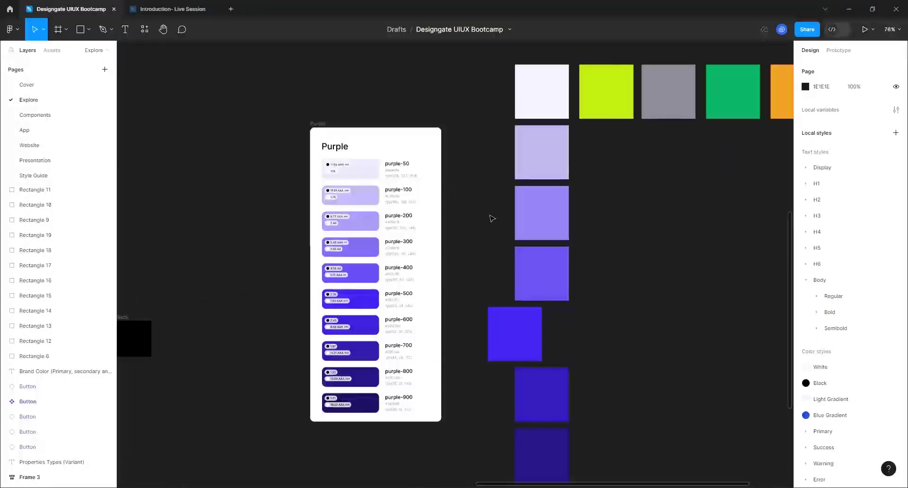
double_click(358, 180)
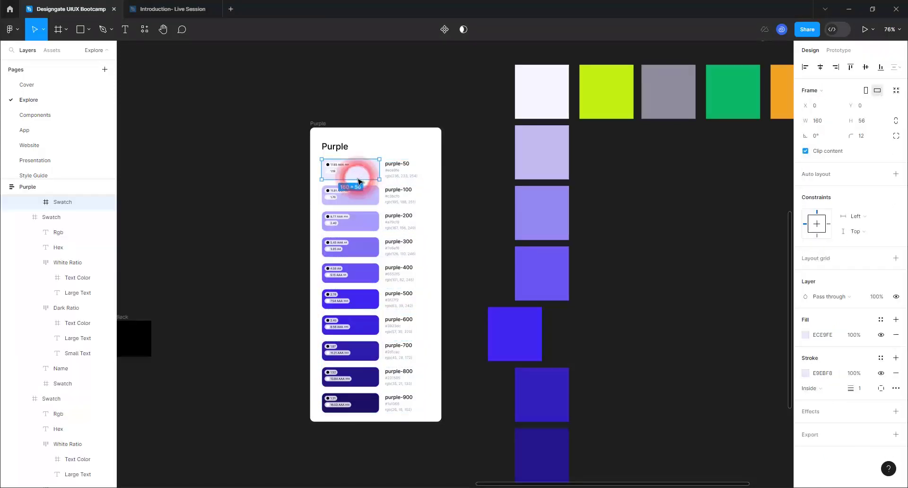
left_click(805, 336)
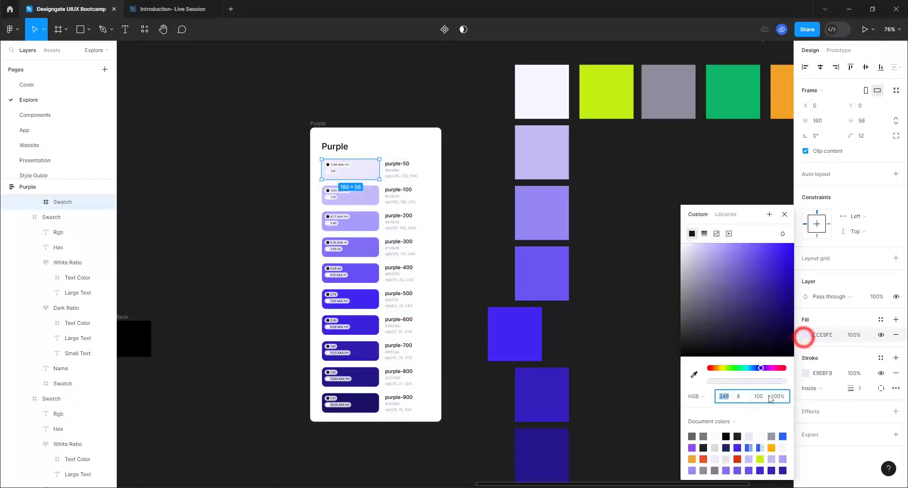
left_click(739, 397)
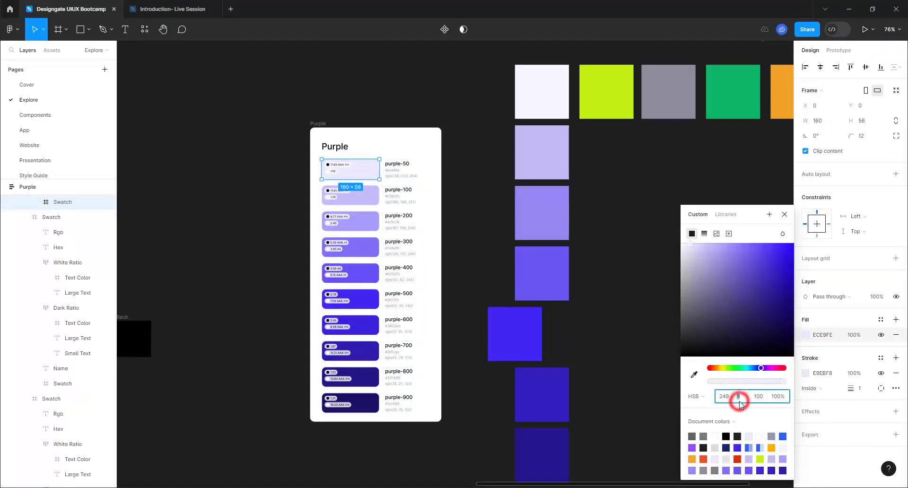
type("4")
key("Return")
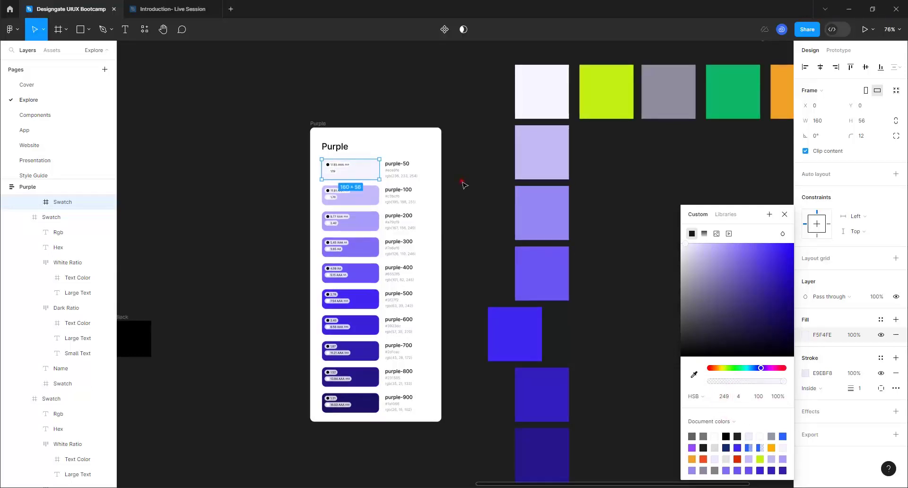
Step: Move the generated Purple palette frame to the other side of the blue shade column, onto the empty canvas below the base color row
left_click(463, 183)
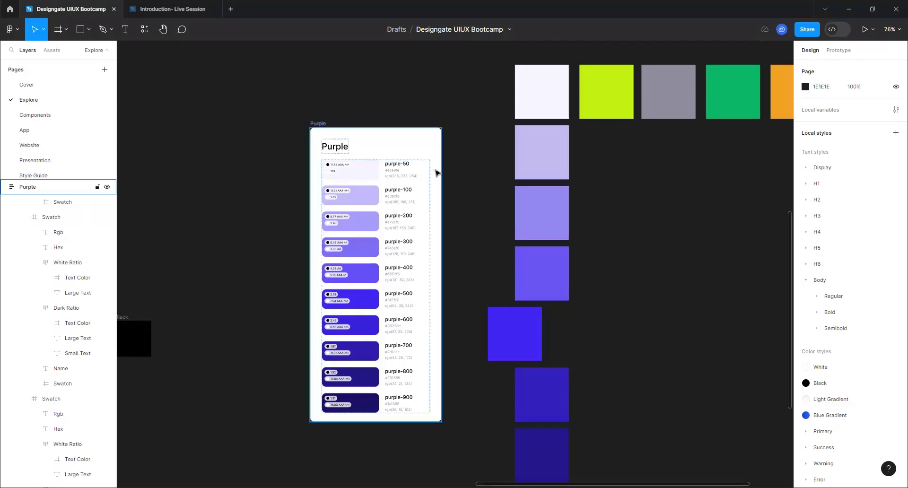
scroll(372, 188, "down", 5)
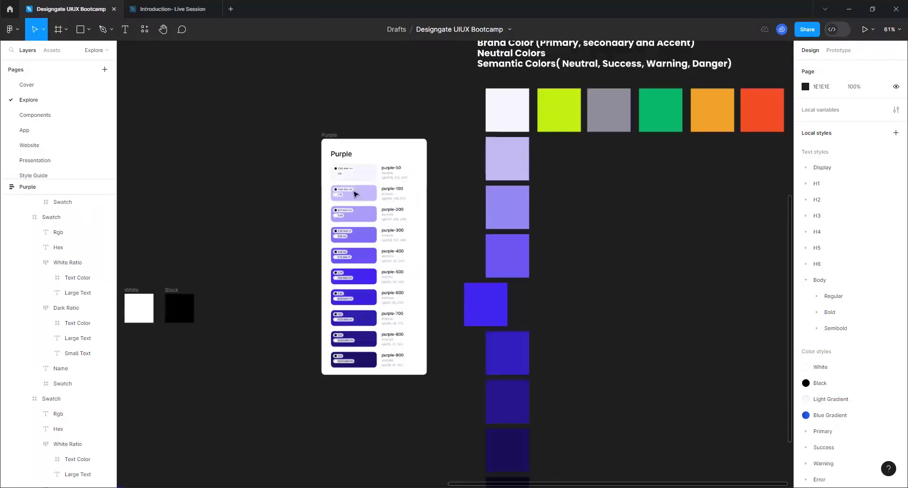
left_click(445, 266)
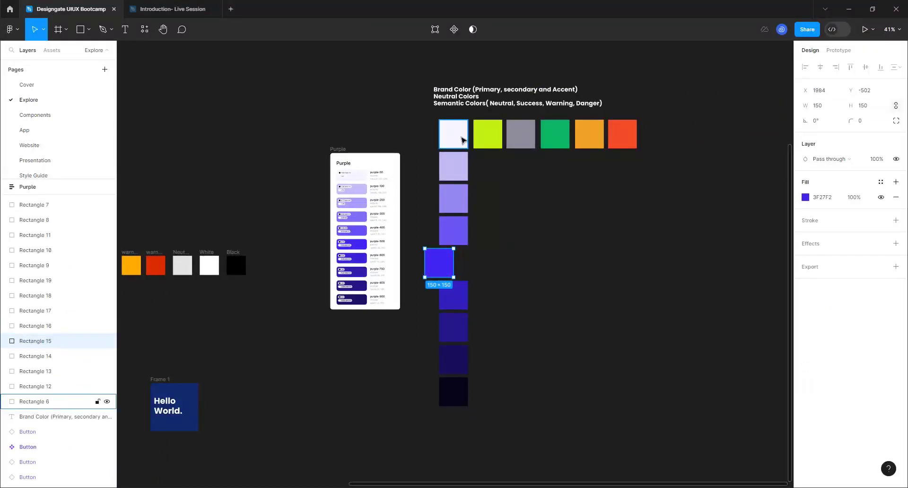
left_click(455, 168)
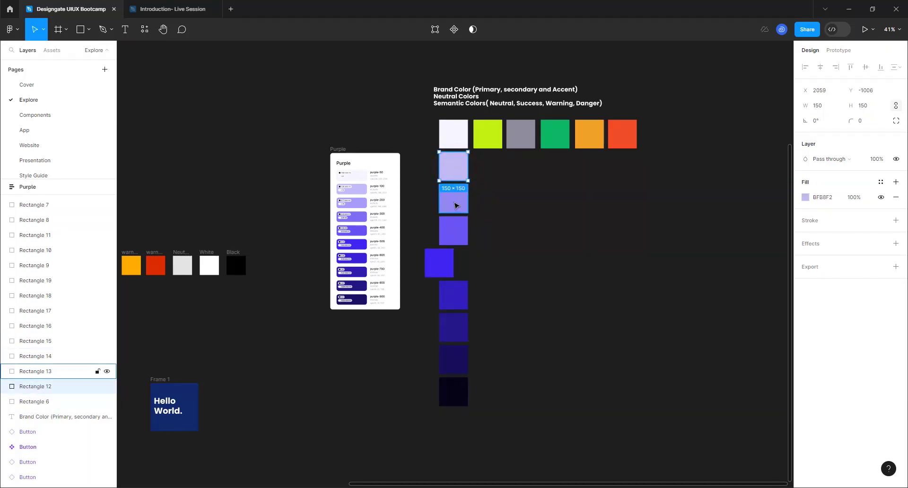
scroll(325, 149, "down", 3)
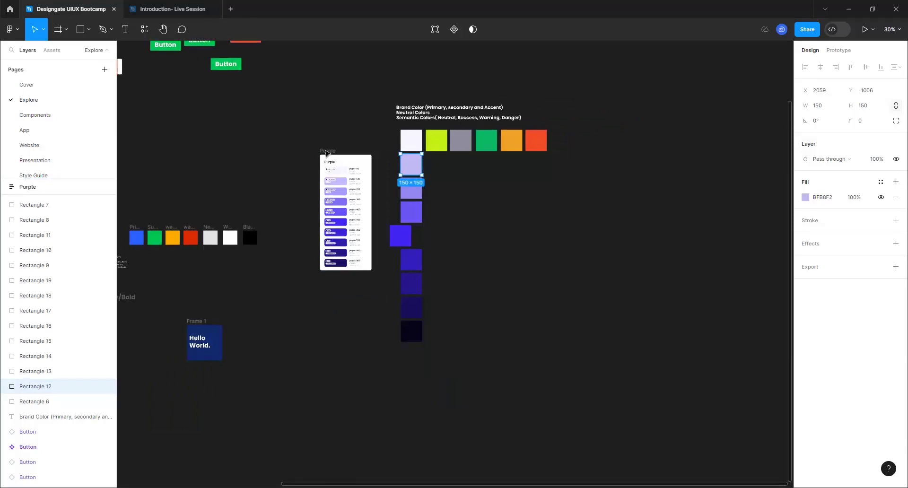
left_click_drag(324, 150, 492, 190)
scroll(644, 245, "up", 4)
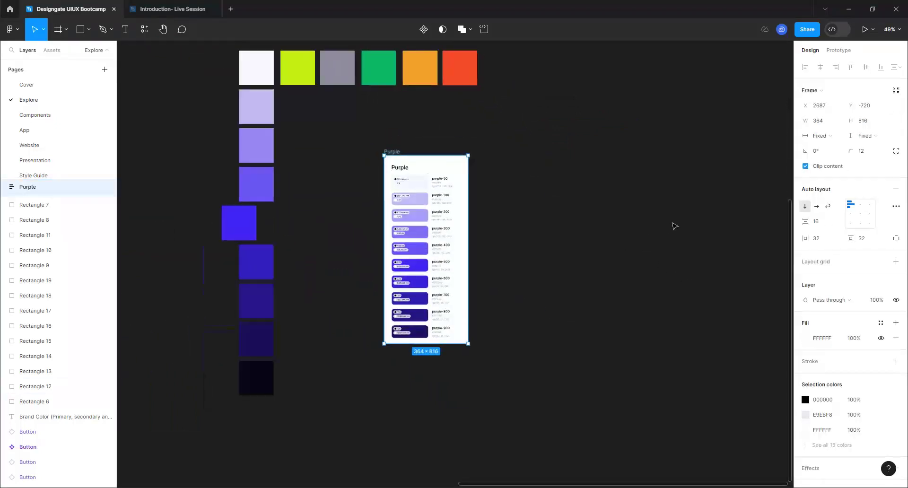
scroll(653, 237, "up", 1)
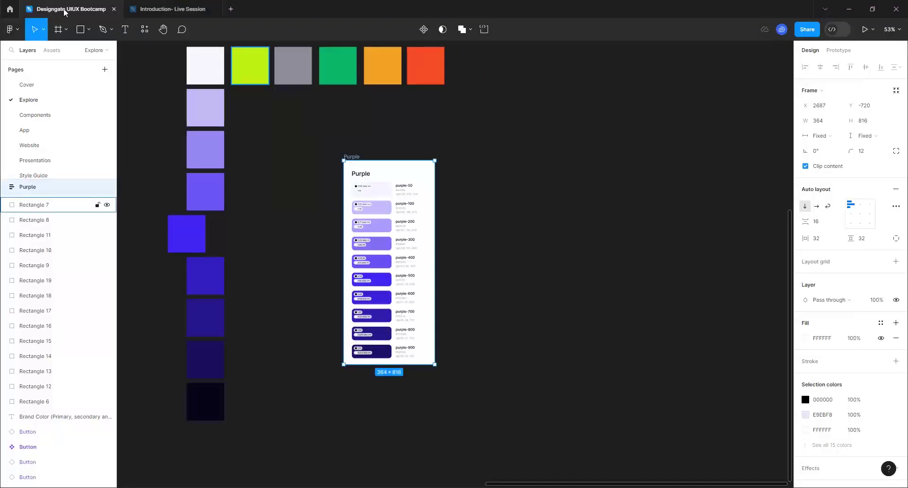
Step: Reopen the Foundation: Color Generator plugin and copy the lime base square's fill hex C0F20F
left_click(9, 30)
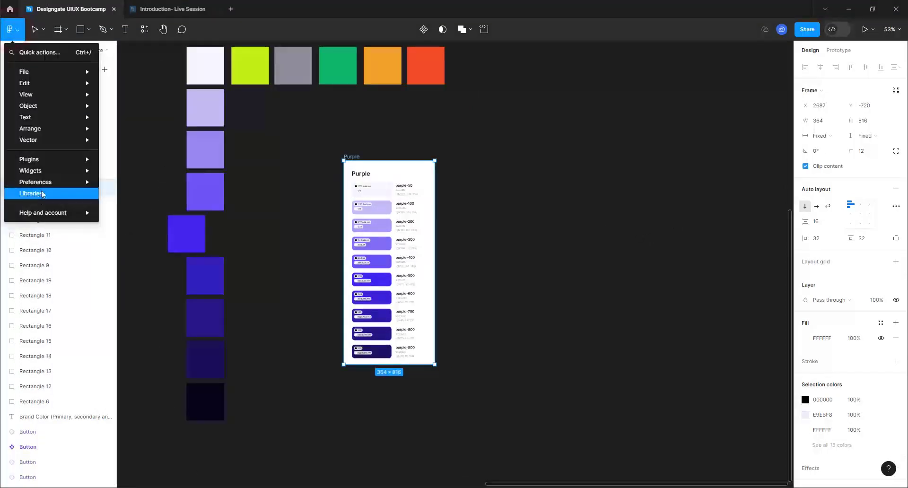
mouse_move(76, 159)
left_click(139, 170)
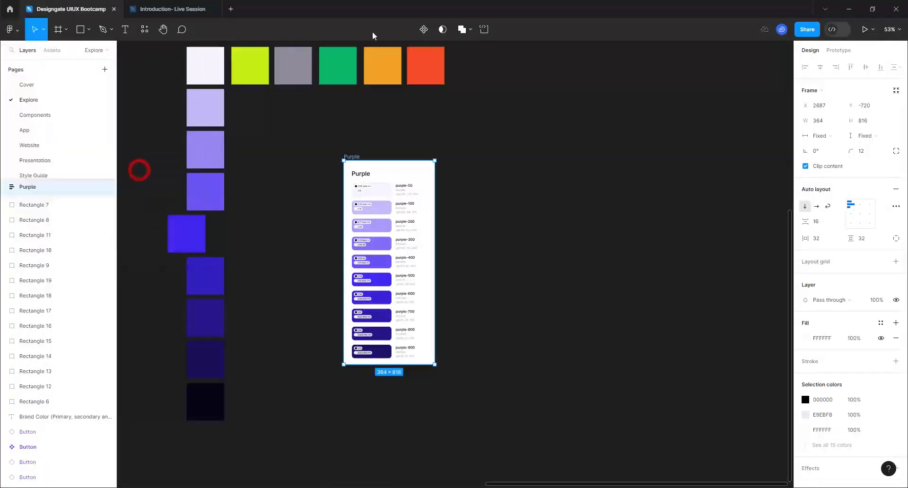
left_click(254, 71)
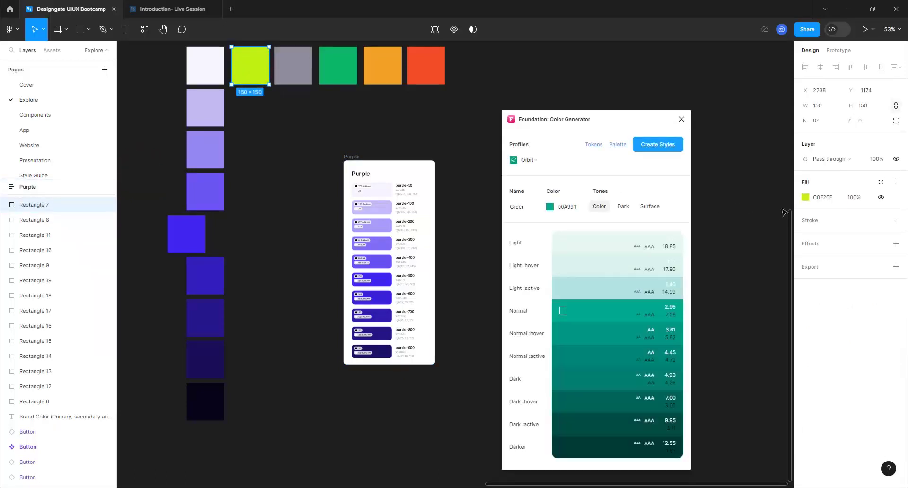
left_click(827, 201)
key("ctrl+c")
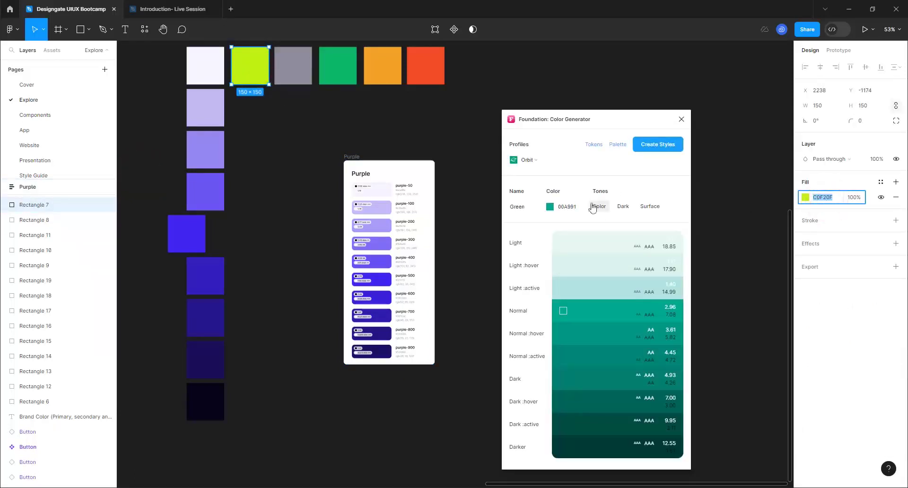
Step: Switch the color generator to the Material profile and set its base color to the copied C0F20F
left_click(528, 160)
left_click(541, 185)
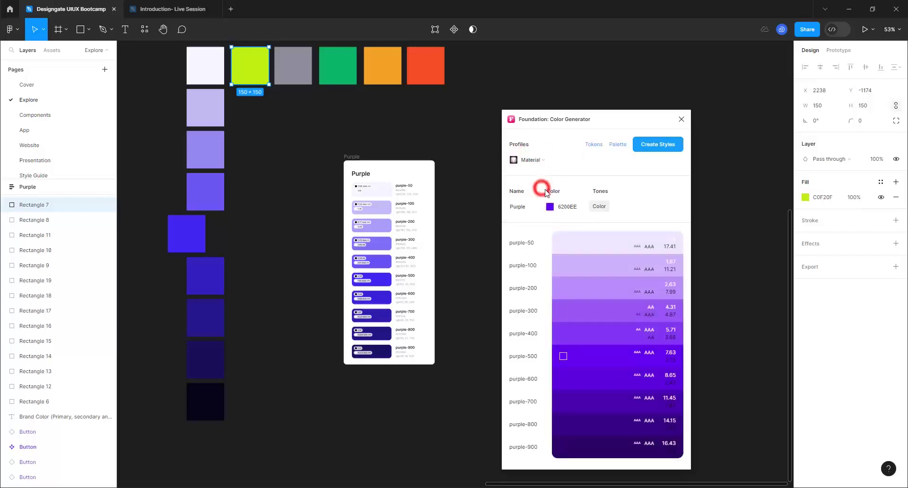
left_click(567, 207)
key("ctrl+v")
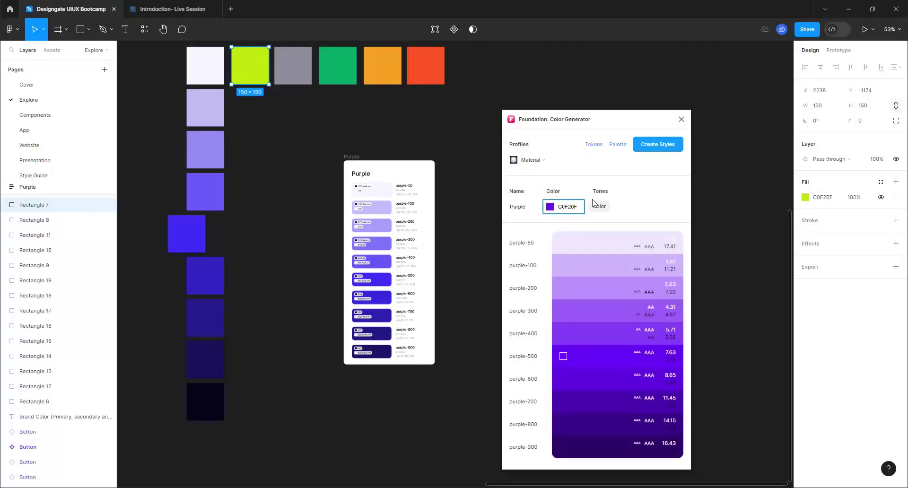
left_click(587, 190)
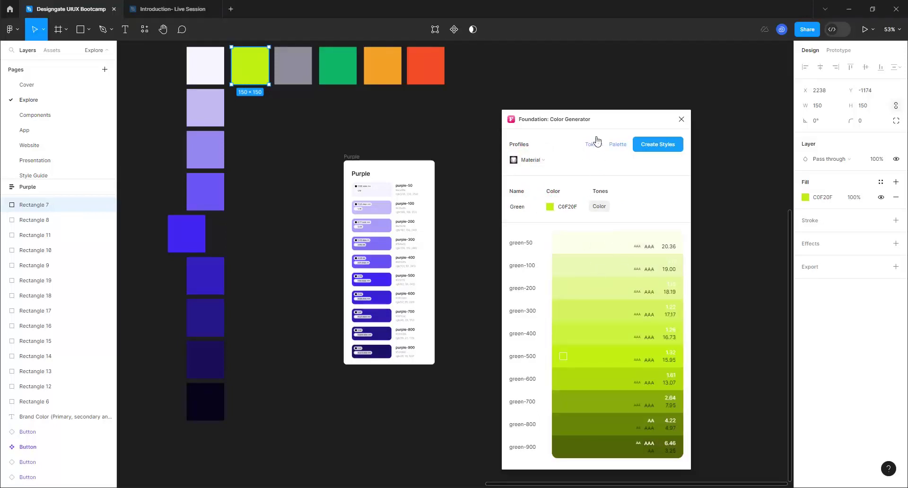
Step: Output the generated lime Green palette onto the canvas and bring it into view
left_click_drag(656, 120, 674, 117)
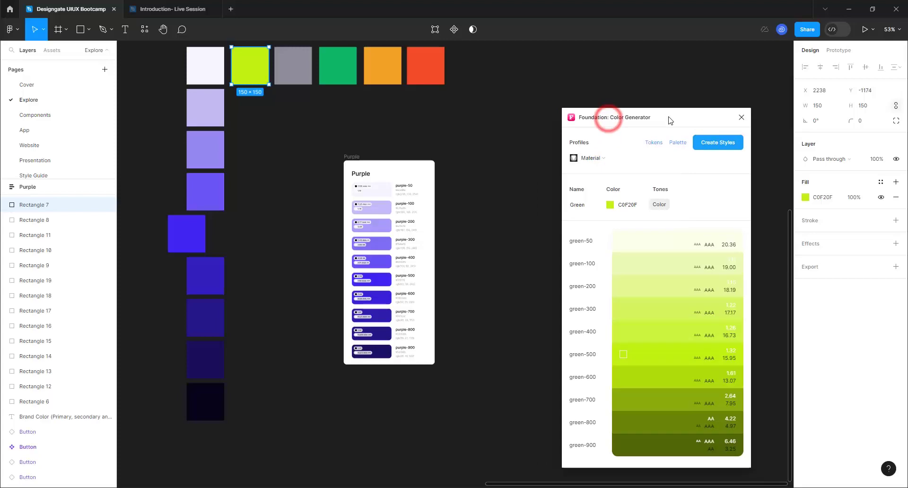
left_click(673, 143)
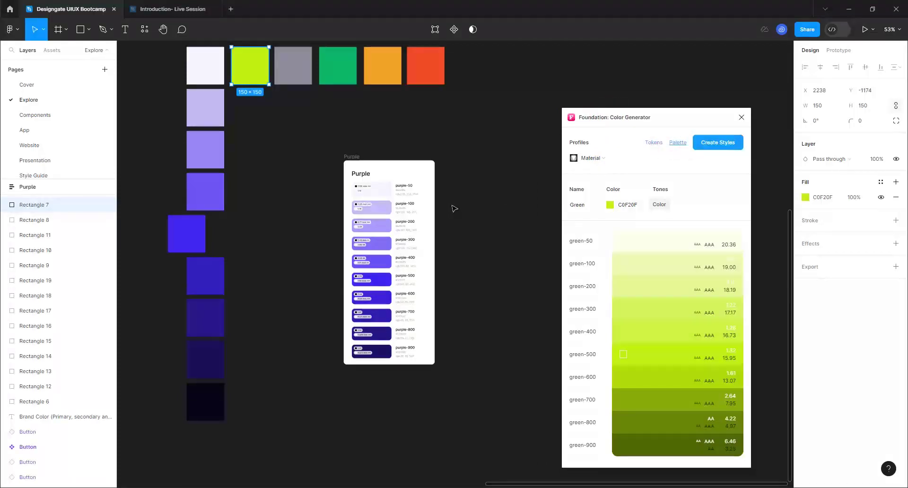
scroll(332, 214, "down", 5)
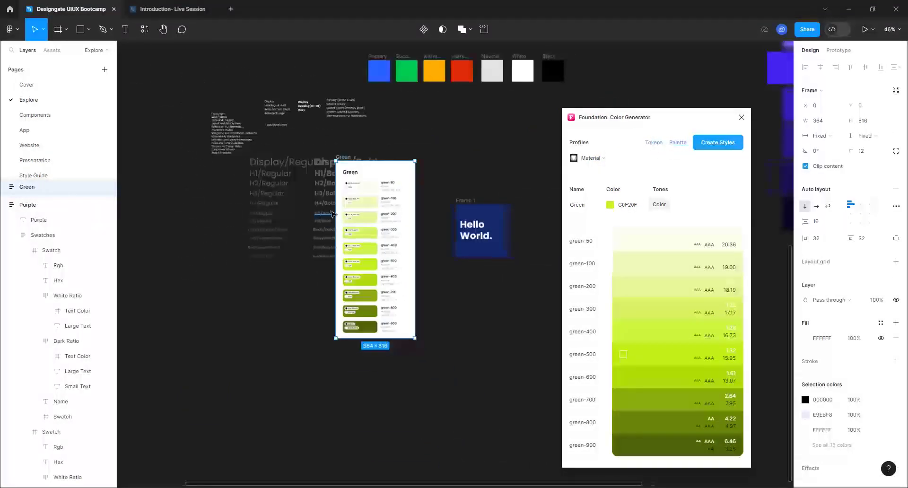
scroll(333, 213, "down", 6)
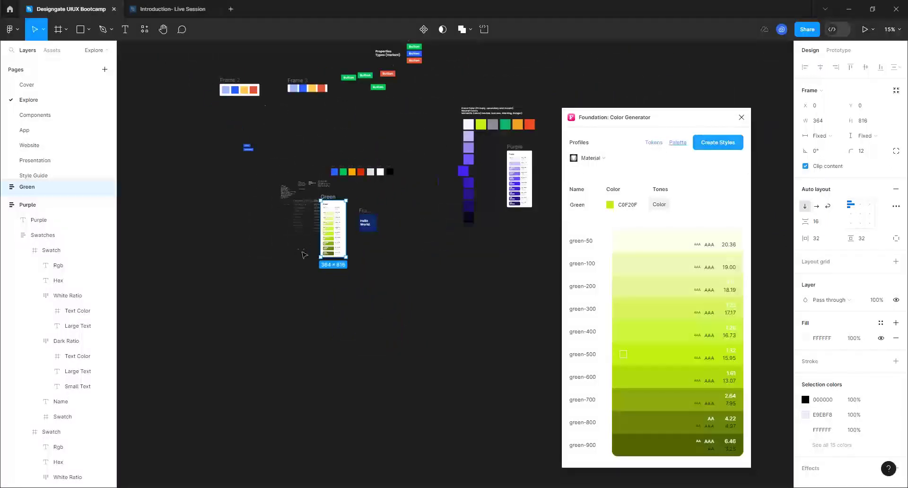
scroll(300, 250, "right", 3)
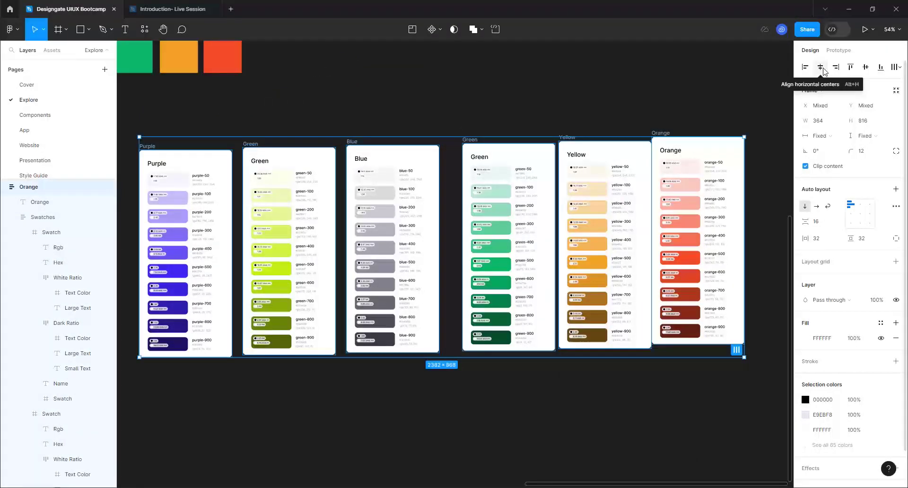
Step: Space the six palette frames evenly with aligned tops, and move them beside the blue column, just under the base color row
left_click(737, 350)
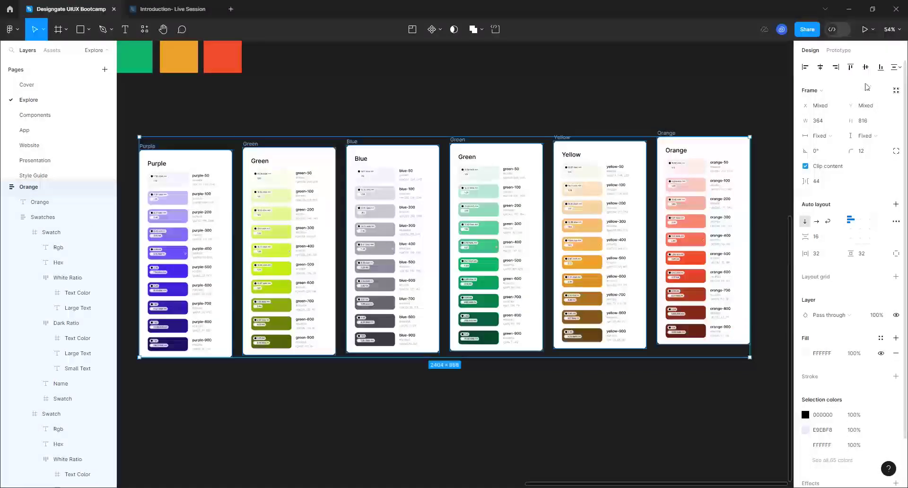
left_click(851, 67)
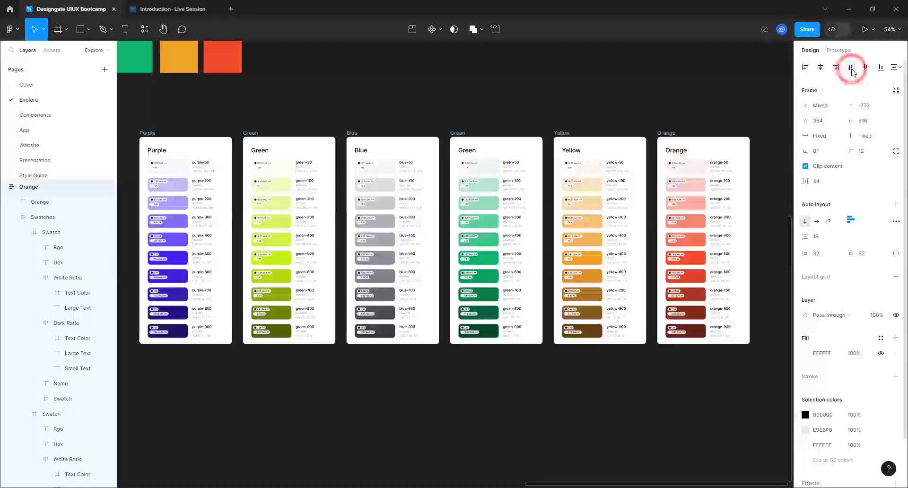
scroll(419, 274, "down", 5)
scroll(279, 203, "up", 3)
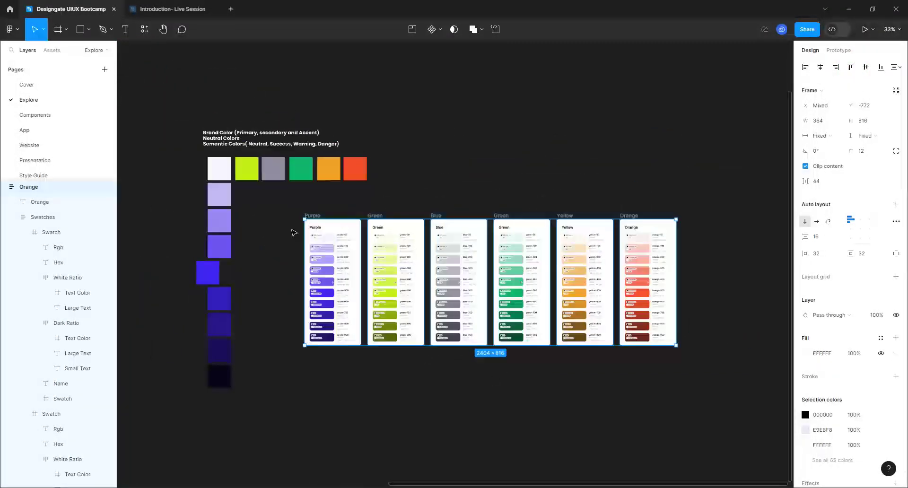
left_click_drag(315, 213, 229, 180)
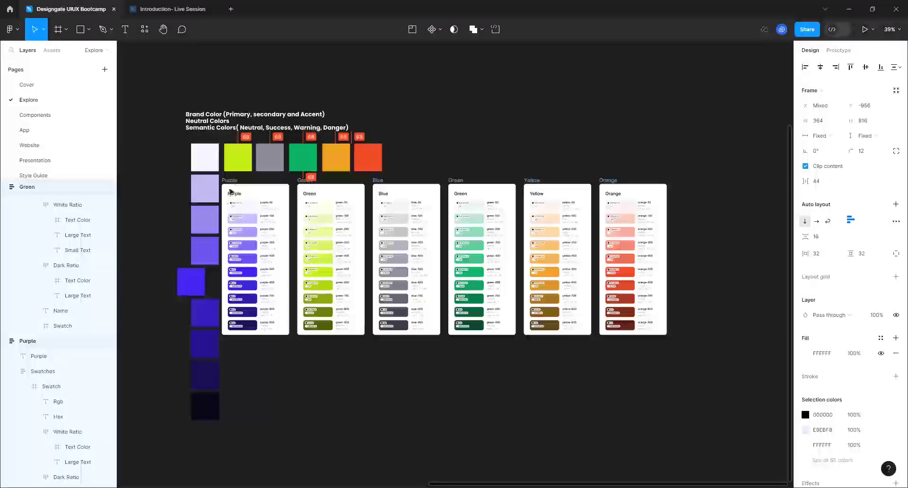
Step: Set the saturation of the green-50 swatch's fill to 4 in the lime Green palette
scroll(216, 206, "up", 3)
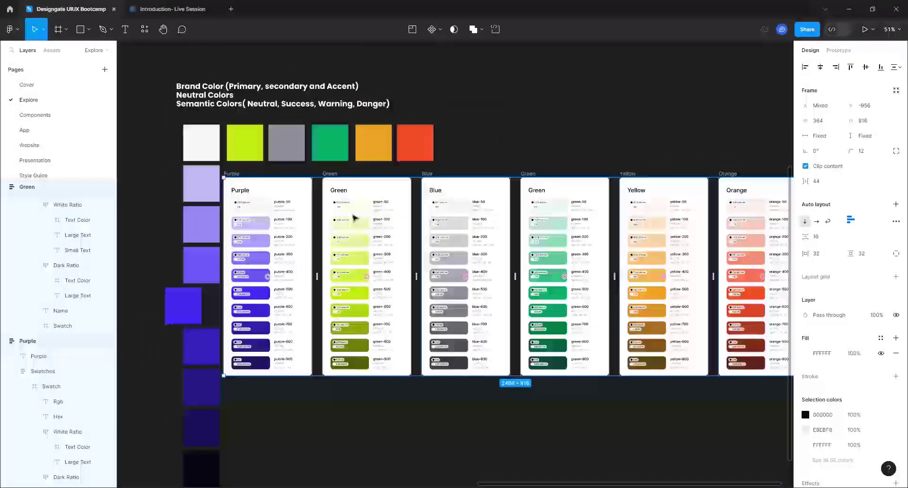
left_click(361, 213)
left_click(358, 209)
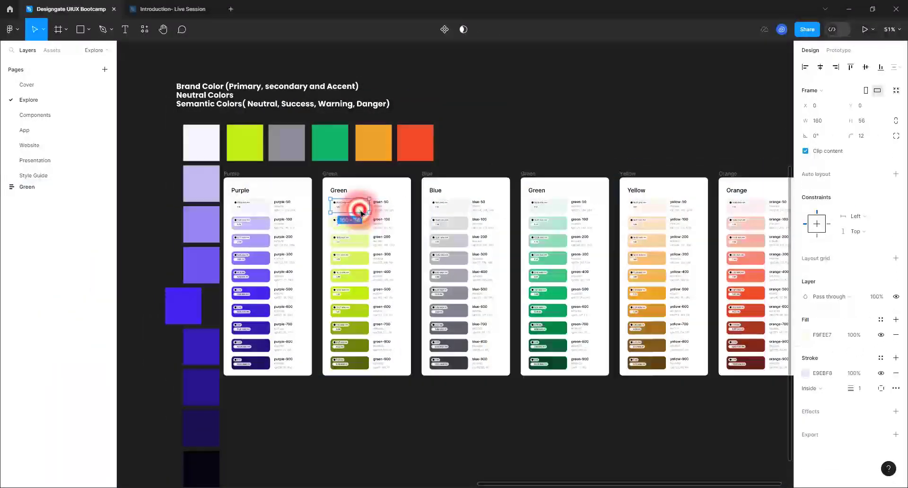
left_click(805, 335)
left_click(742, 402)
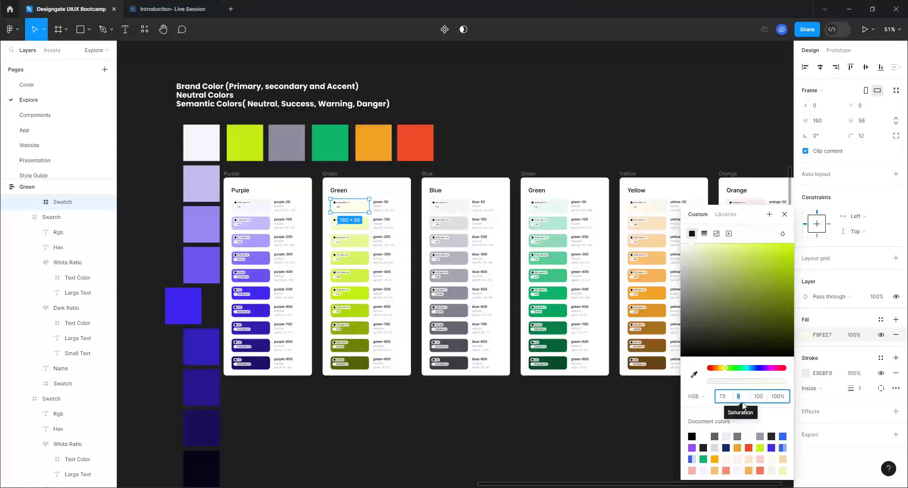
type("4")
key("Return")
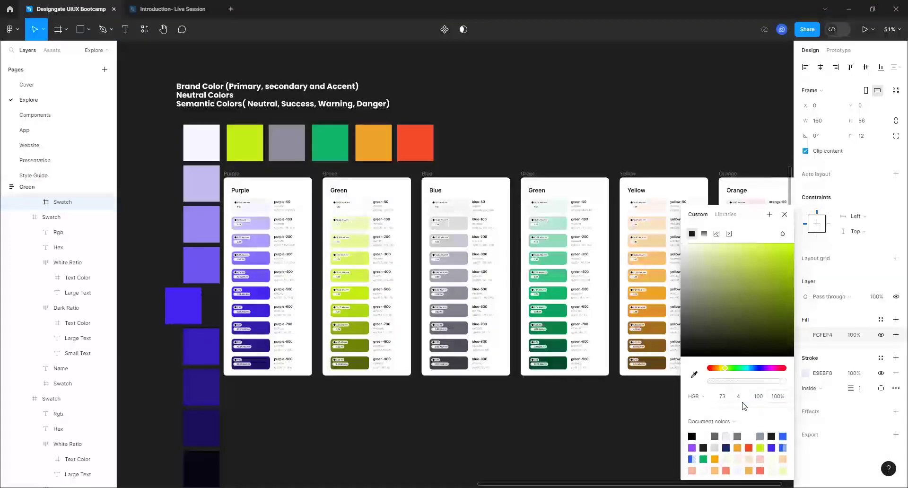
left_click(447, 424)
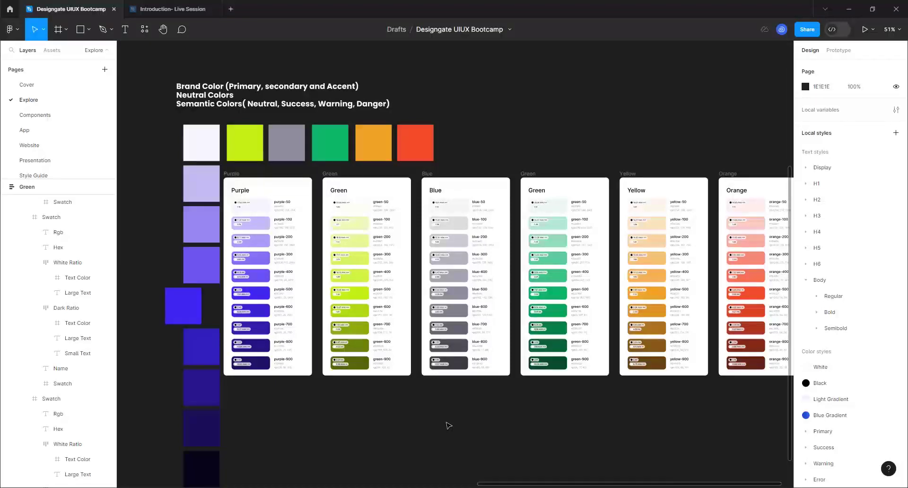
scroll(315, 247, "down", 2, "ctrl")
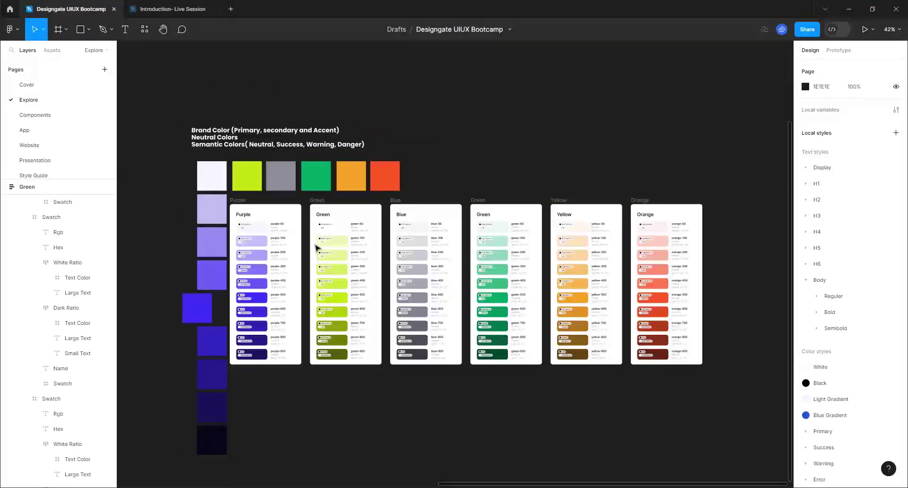